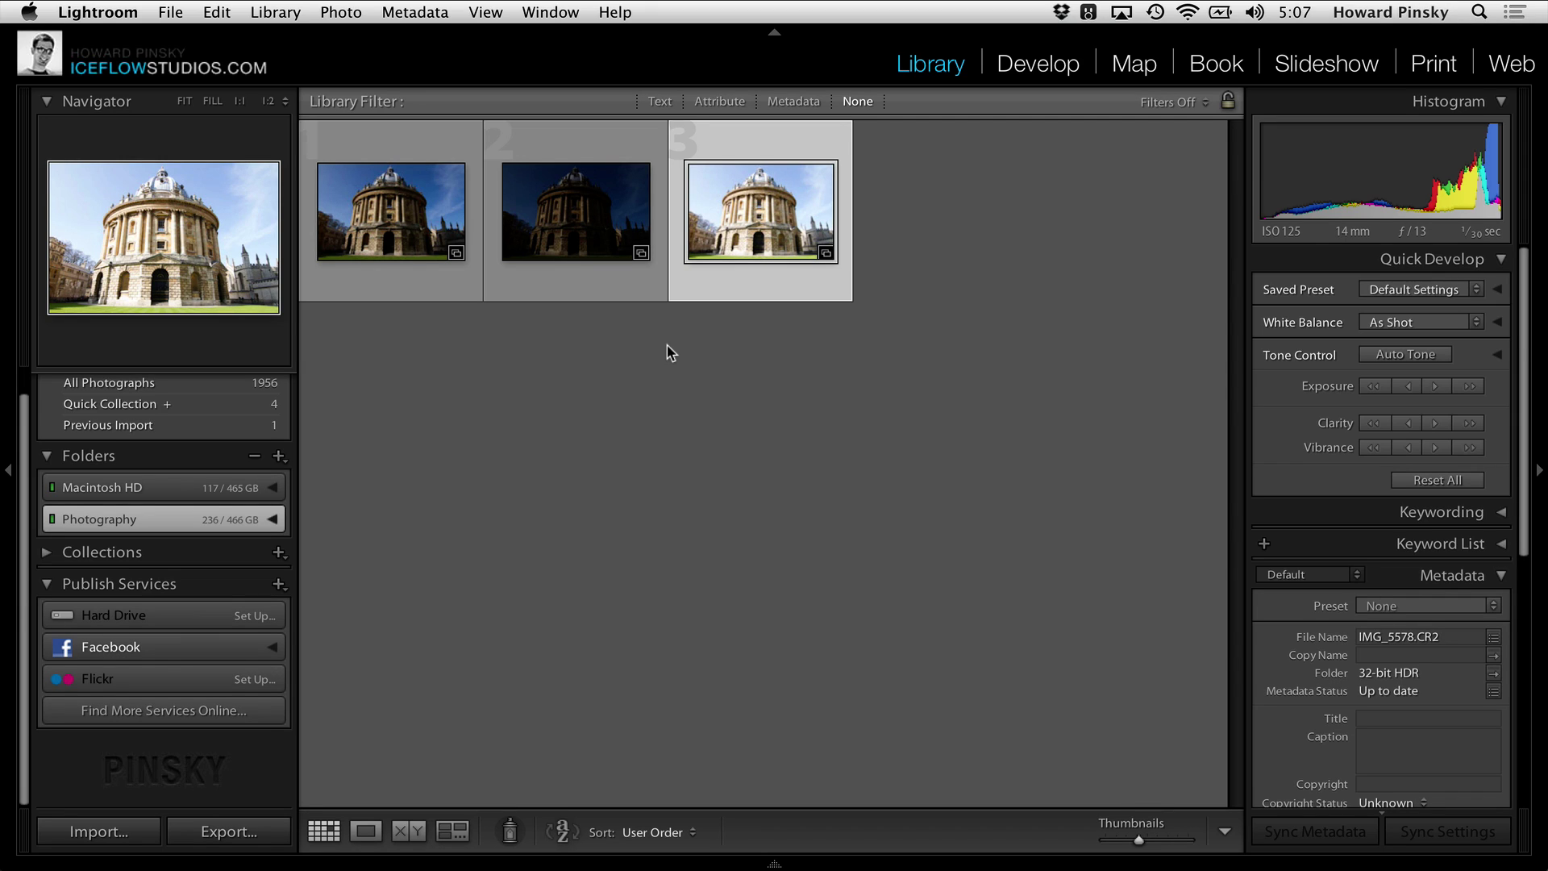
Compare the bright and dark bracketed exposures full size, then return to the grid.
mouse_move(763, 191)
double_click(763, 190)
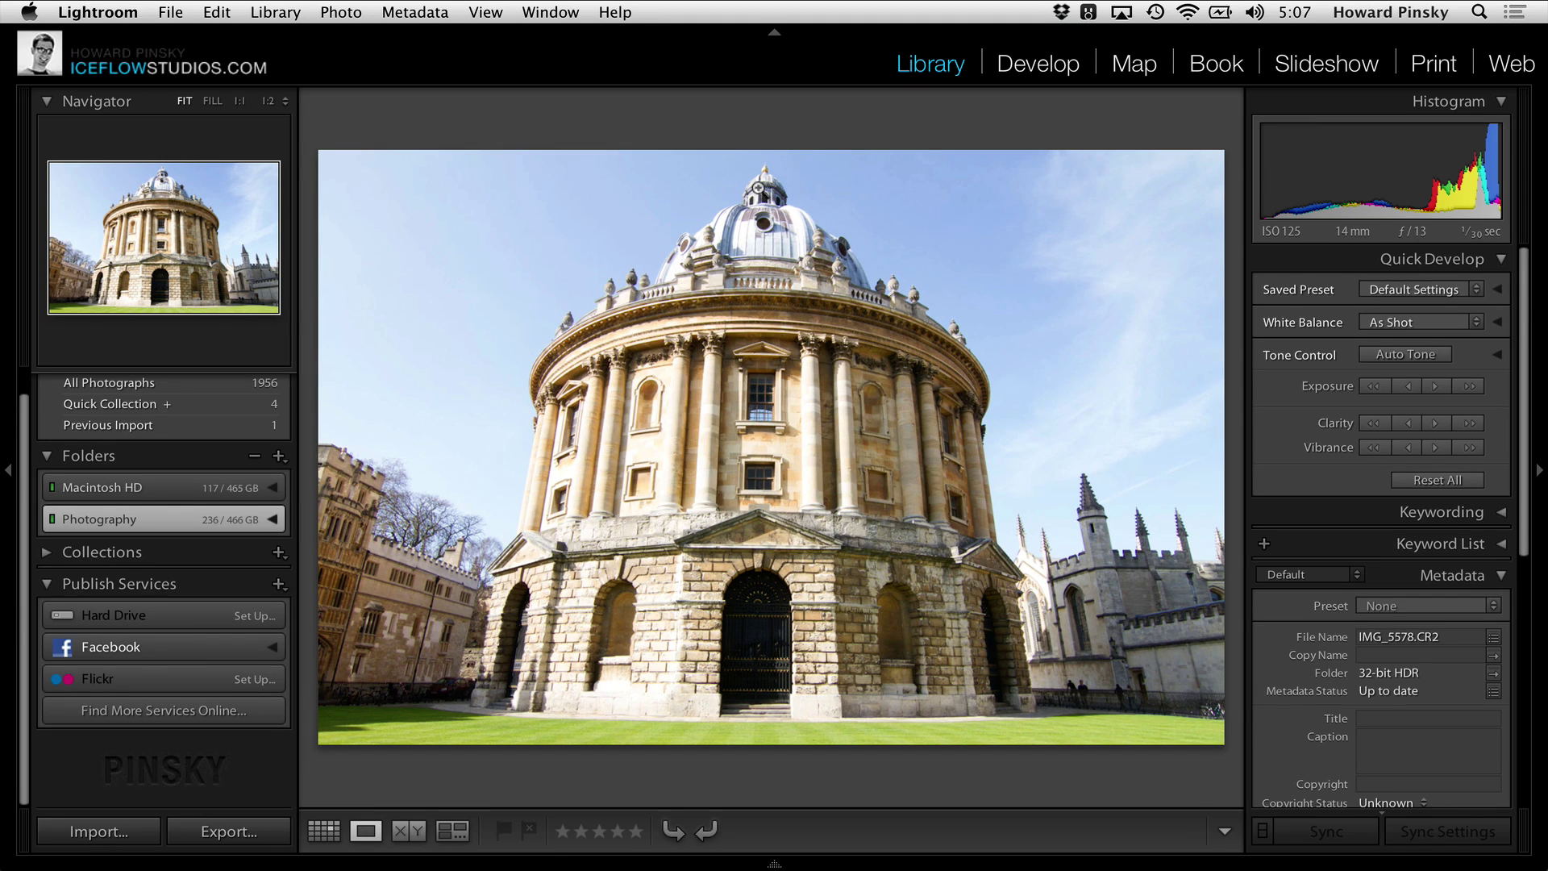
key(Left)
key(Right)
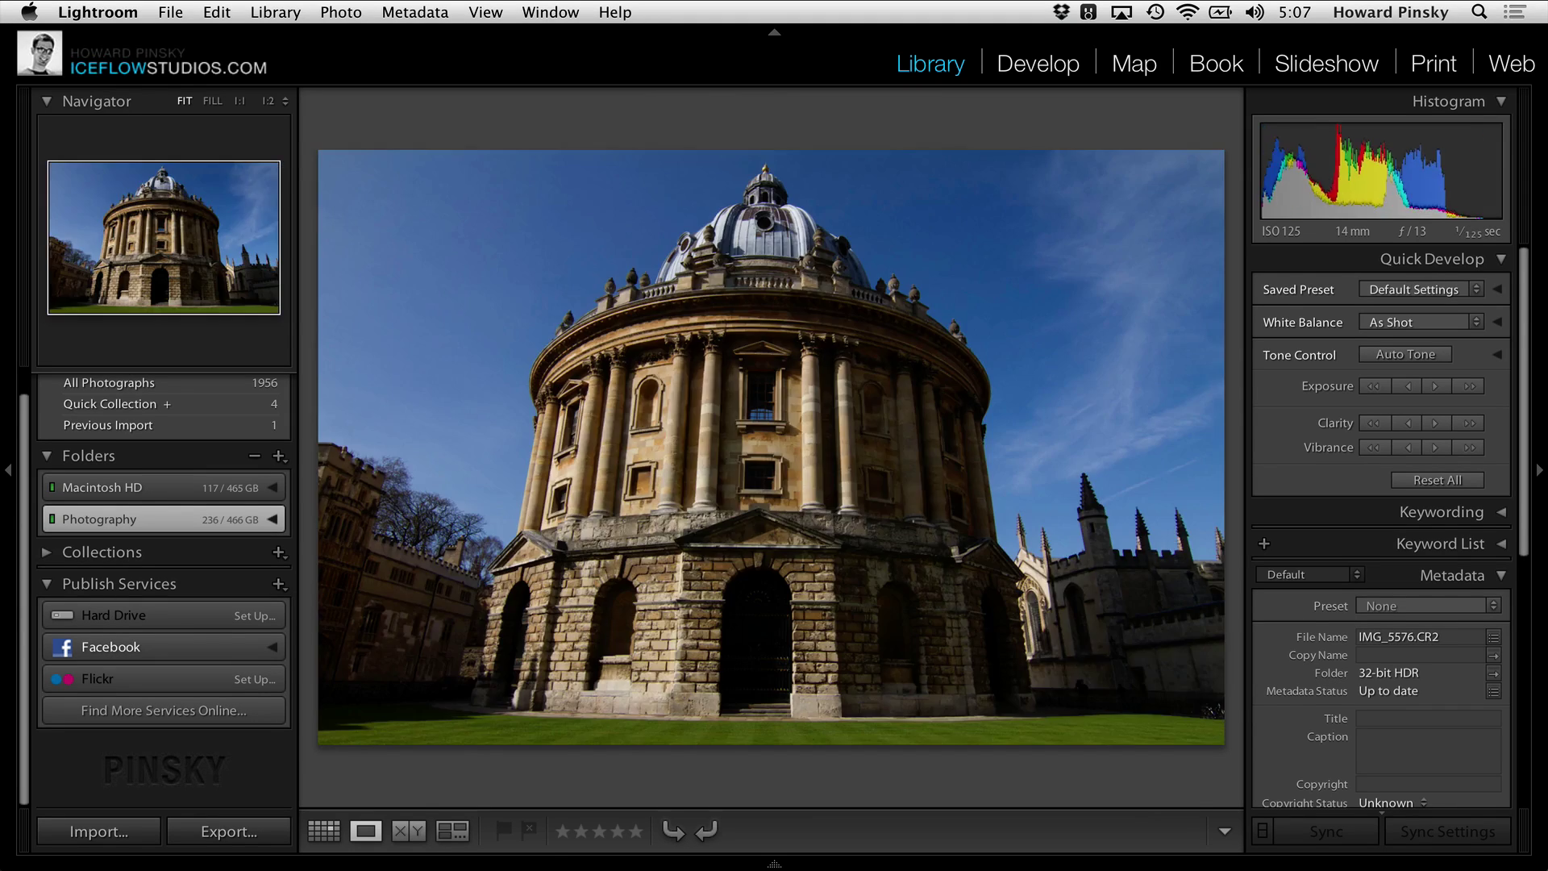
key(Left)
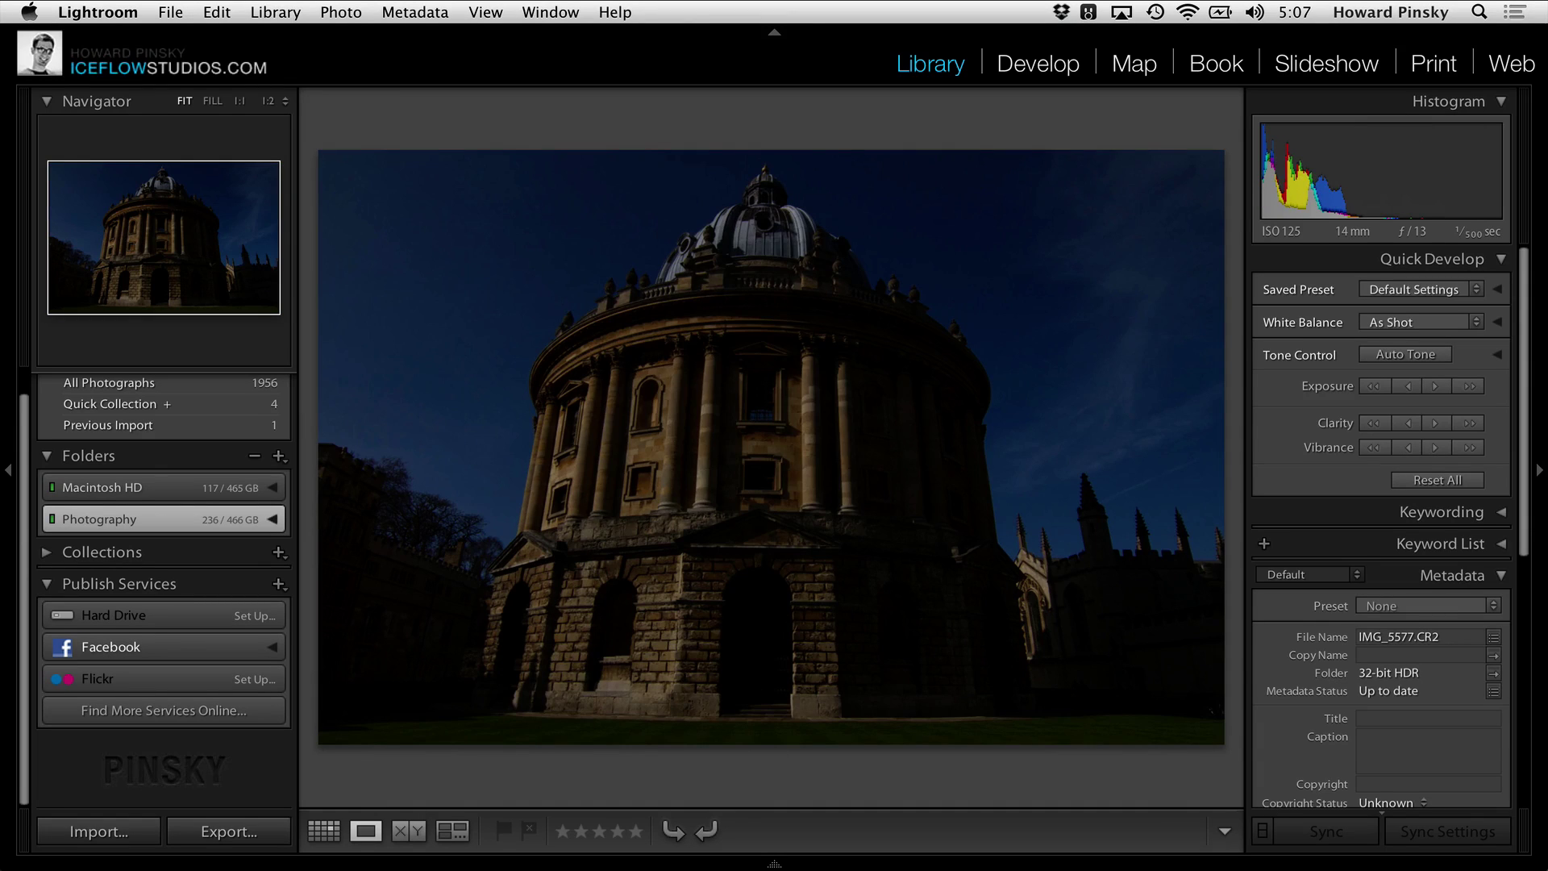
key(Right)
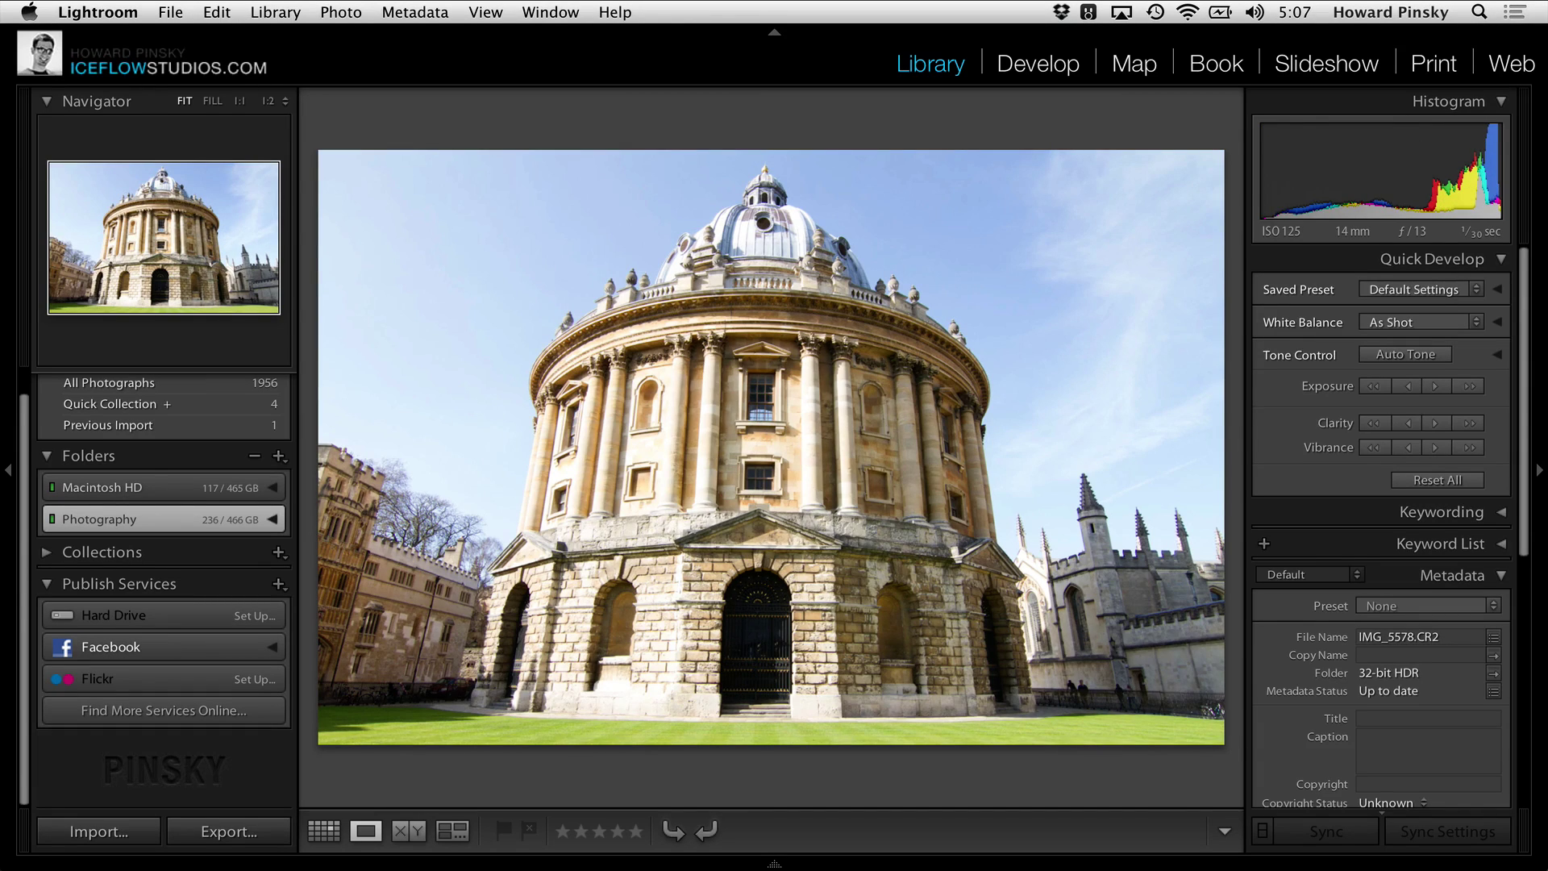
key(g)
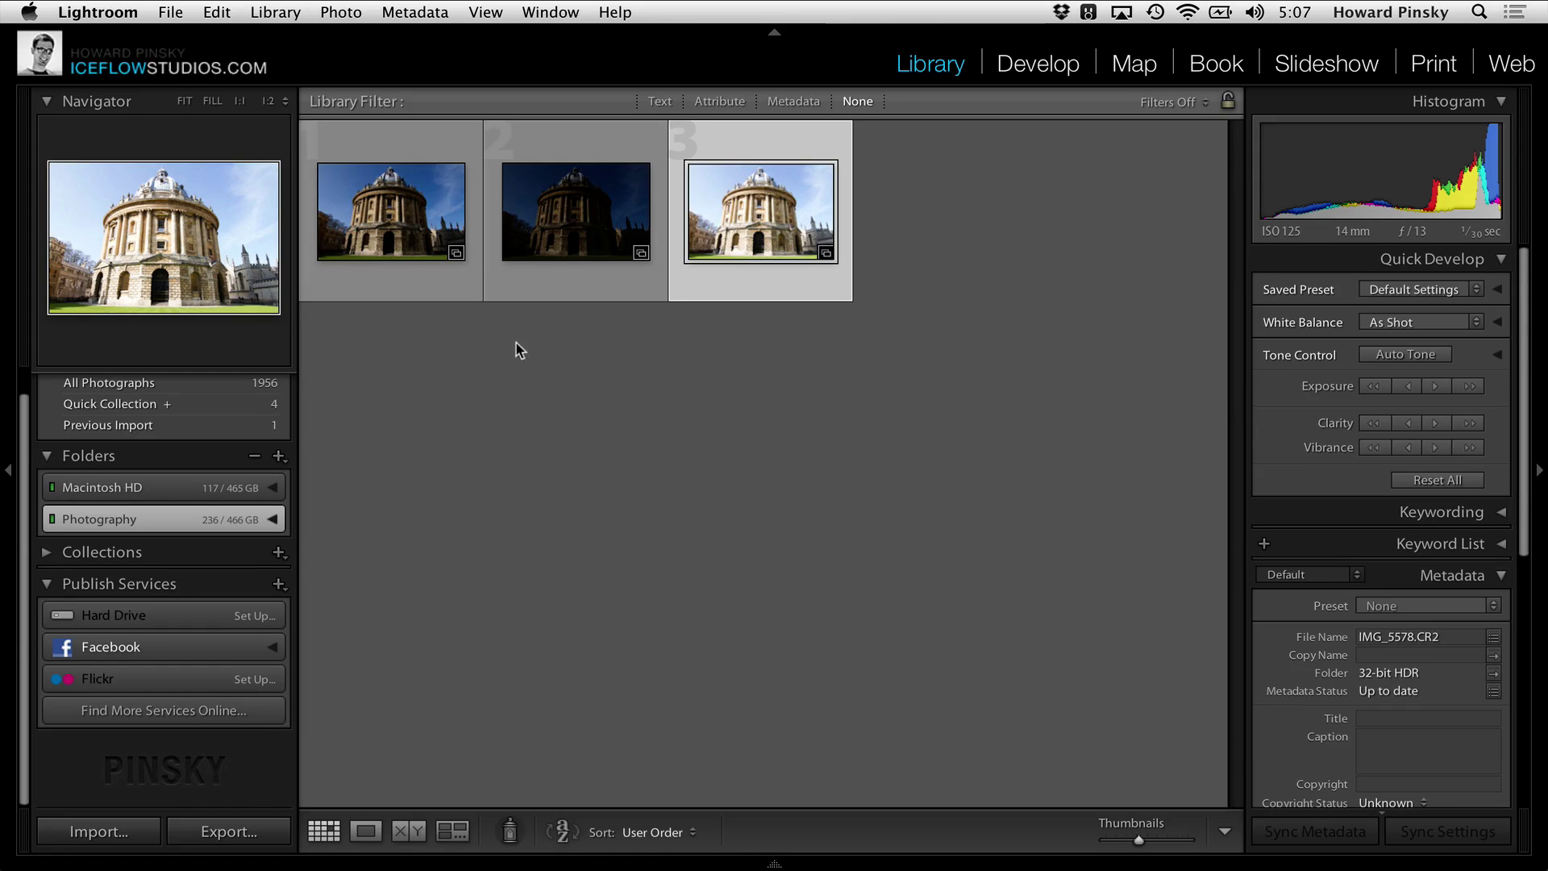
Send all three selected exposures to Merge to HDR Pro in Photoshop.
key(super+a)
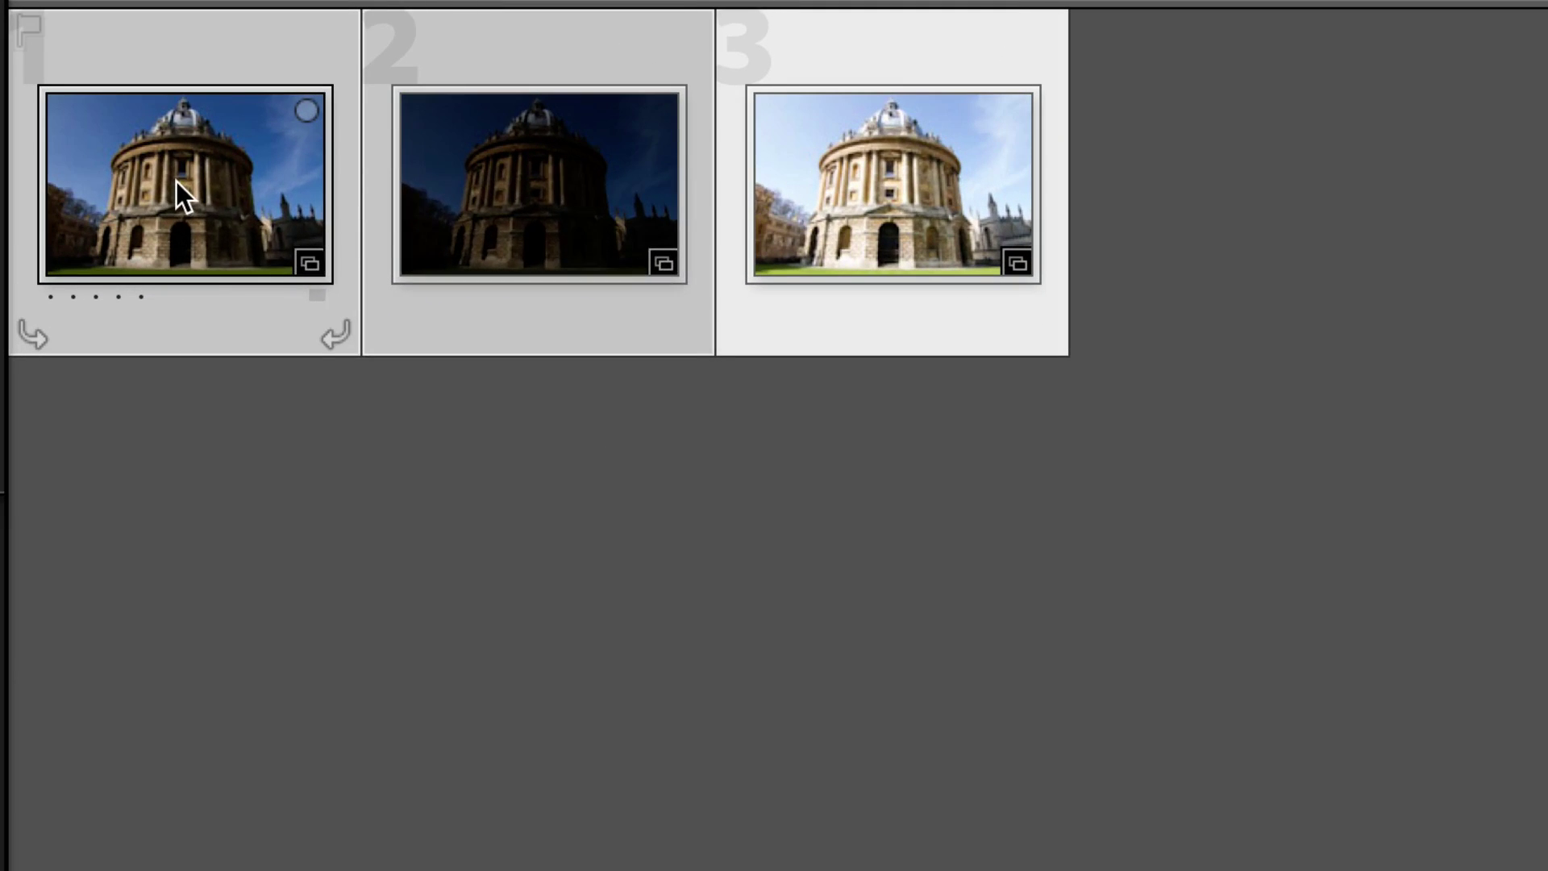
right_click(385, 210)
mouse_move(528, 544)
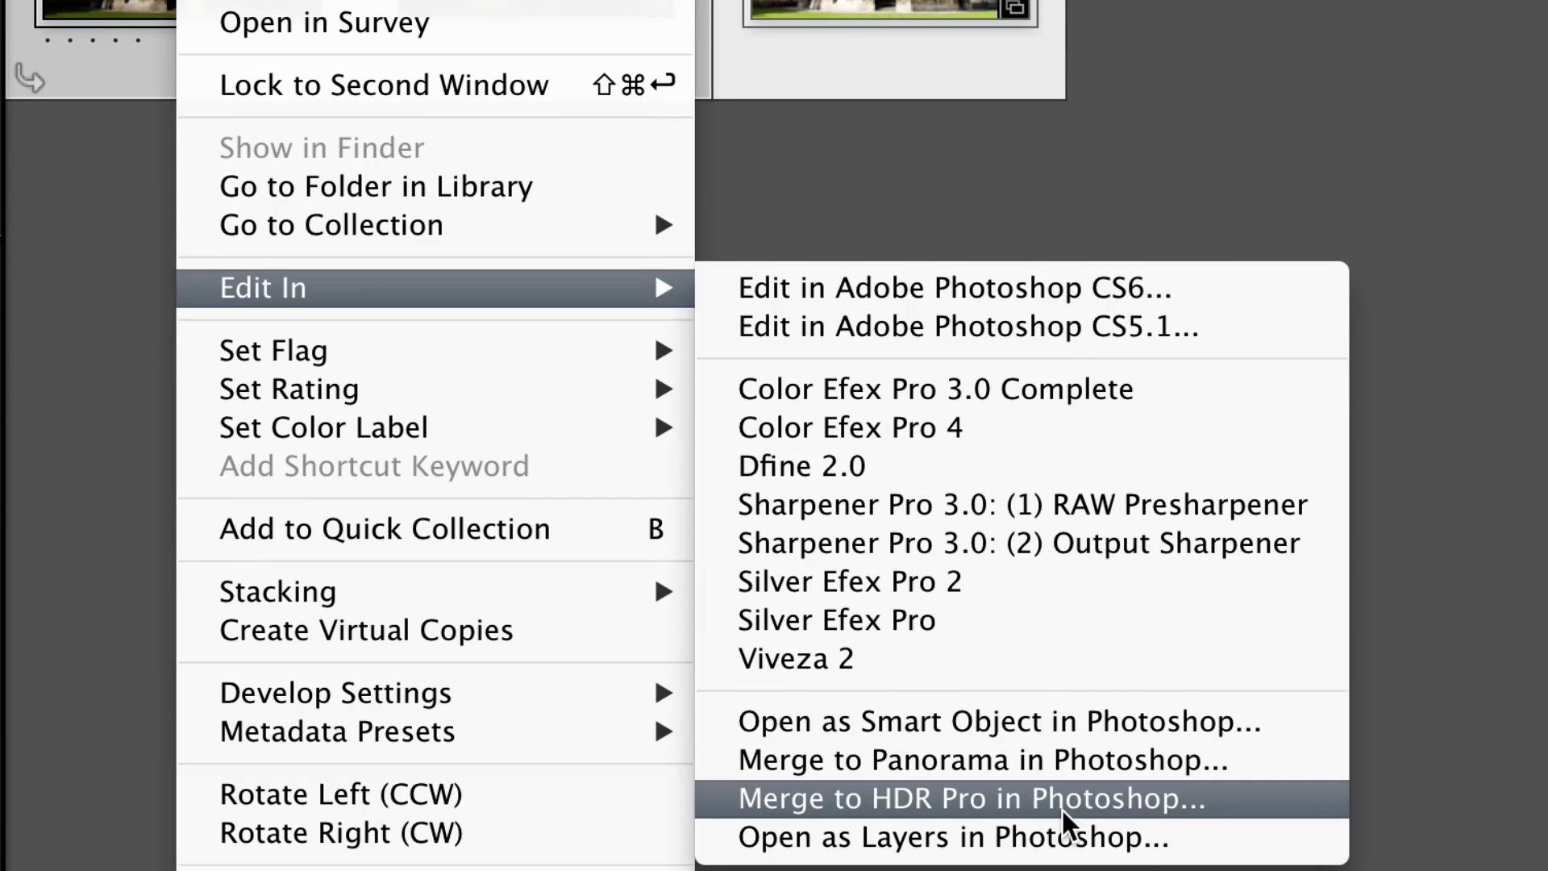
click(989, 796)
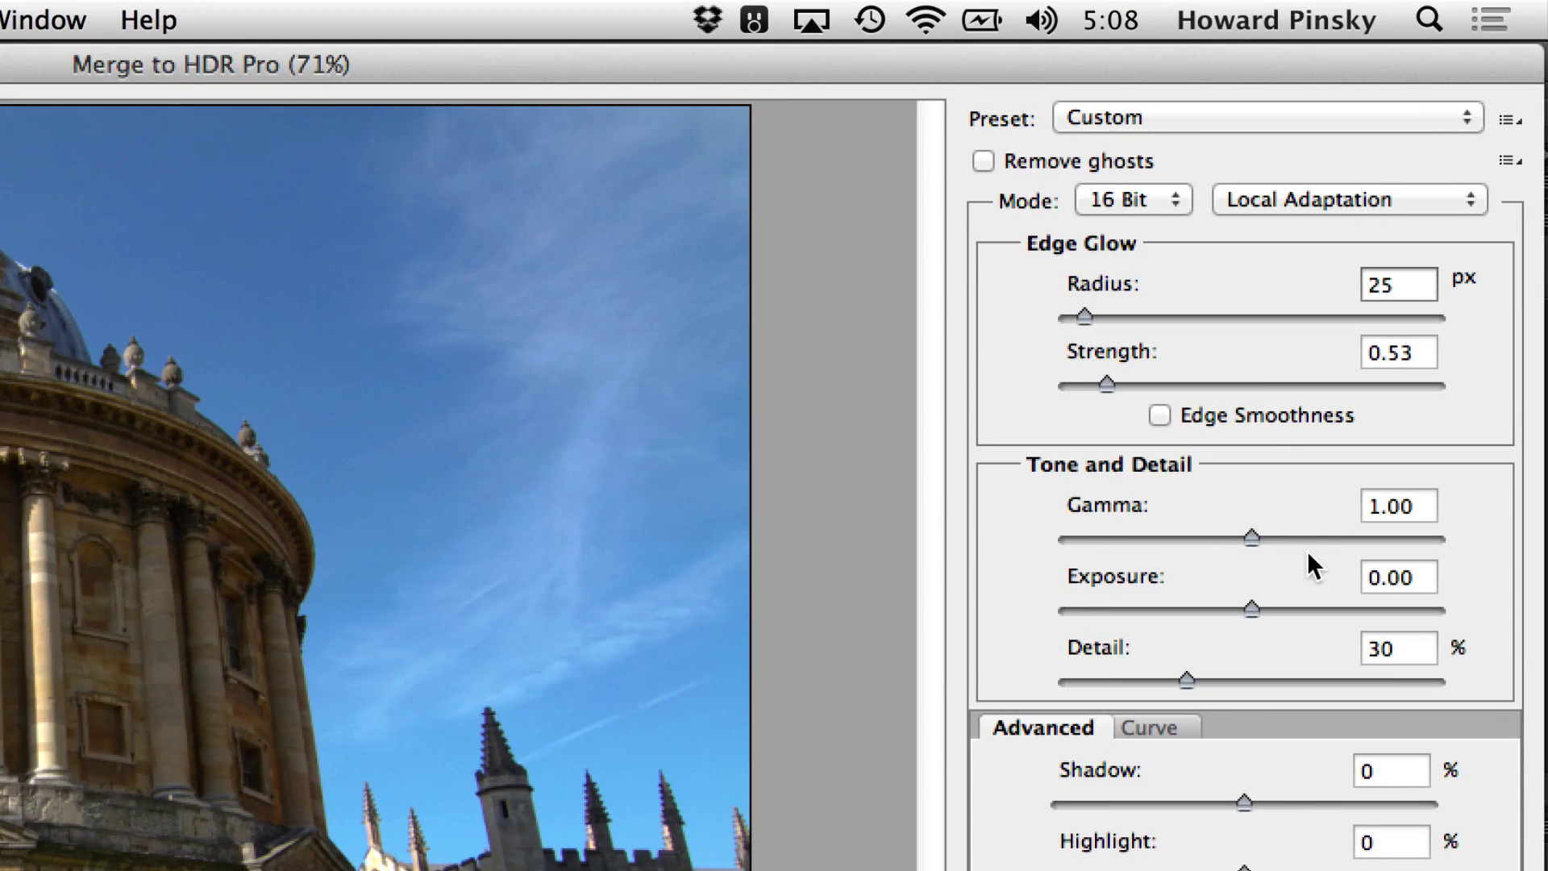
Set the HDR merge to 32 Bit, nudge the White Point Preview, and accept the merge.
click(1177, 203)
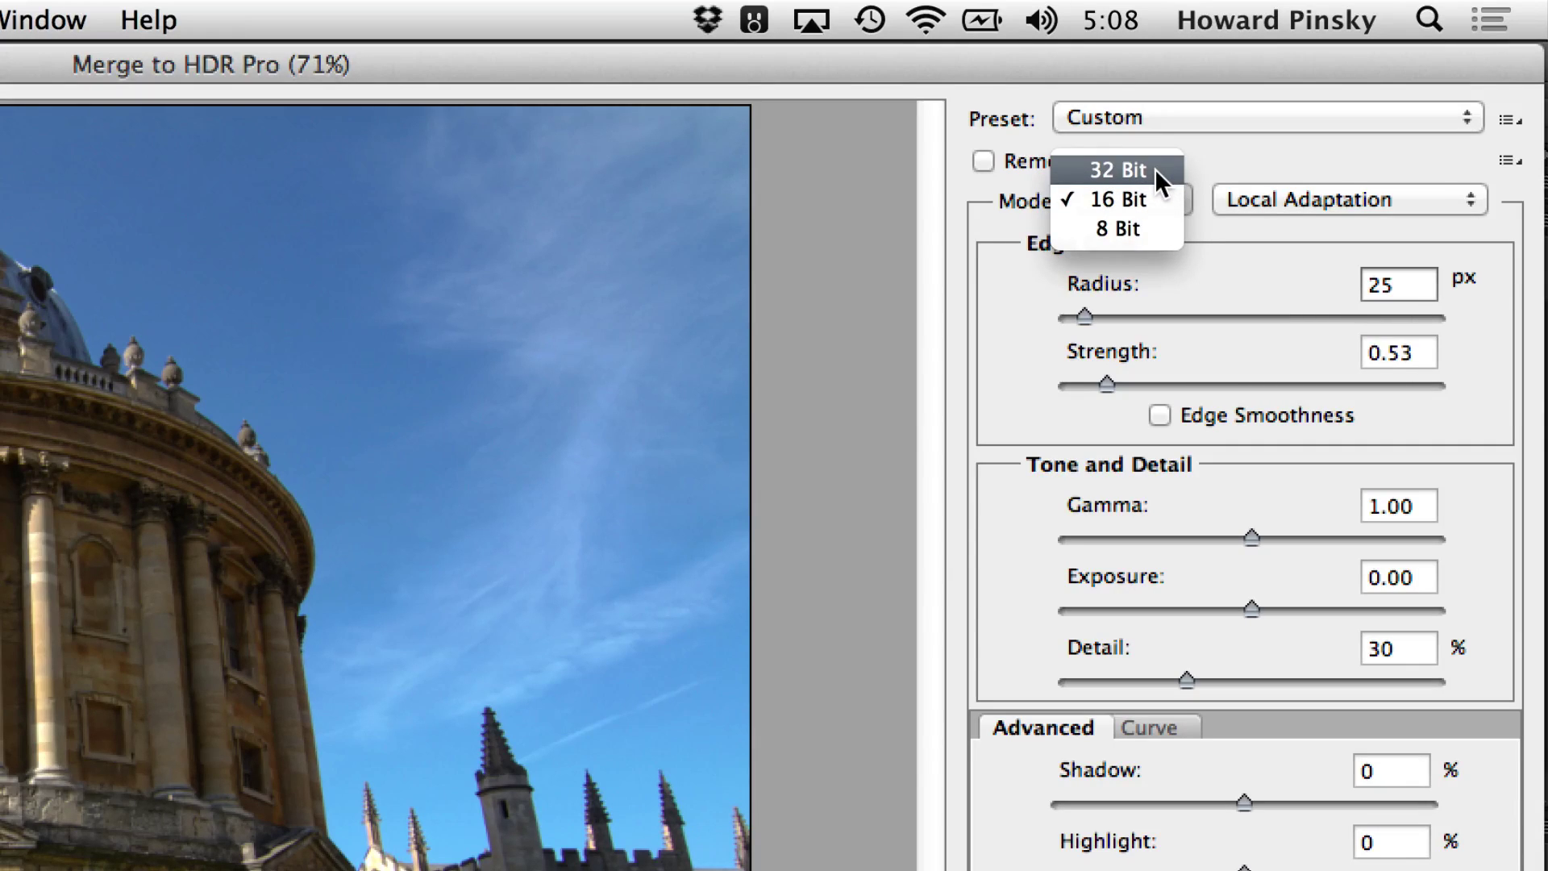
click(1155, 167)
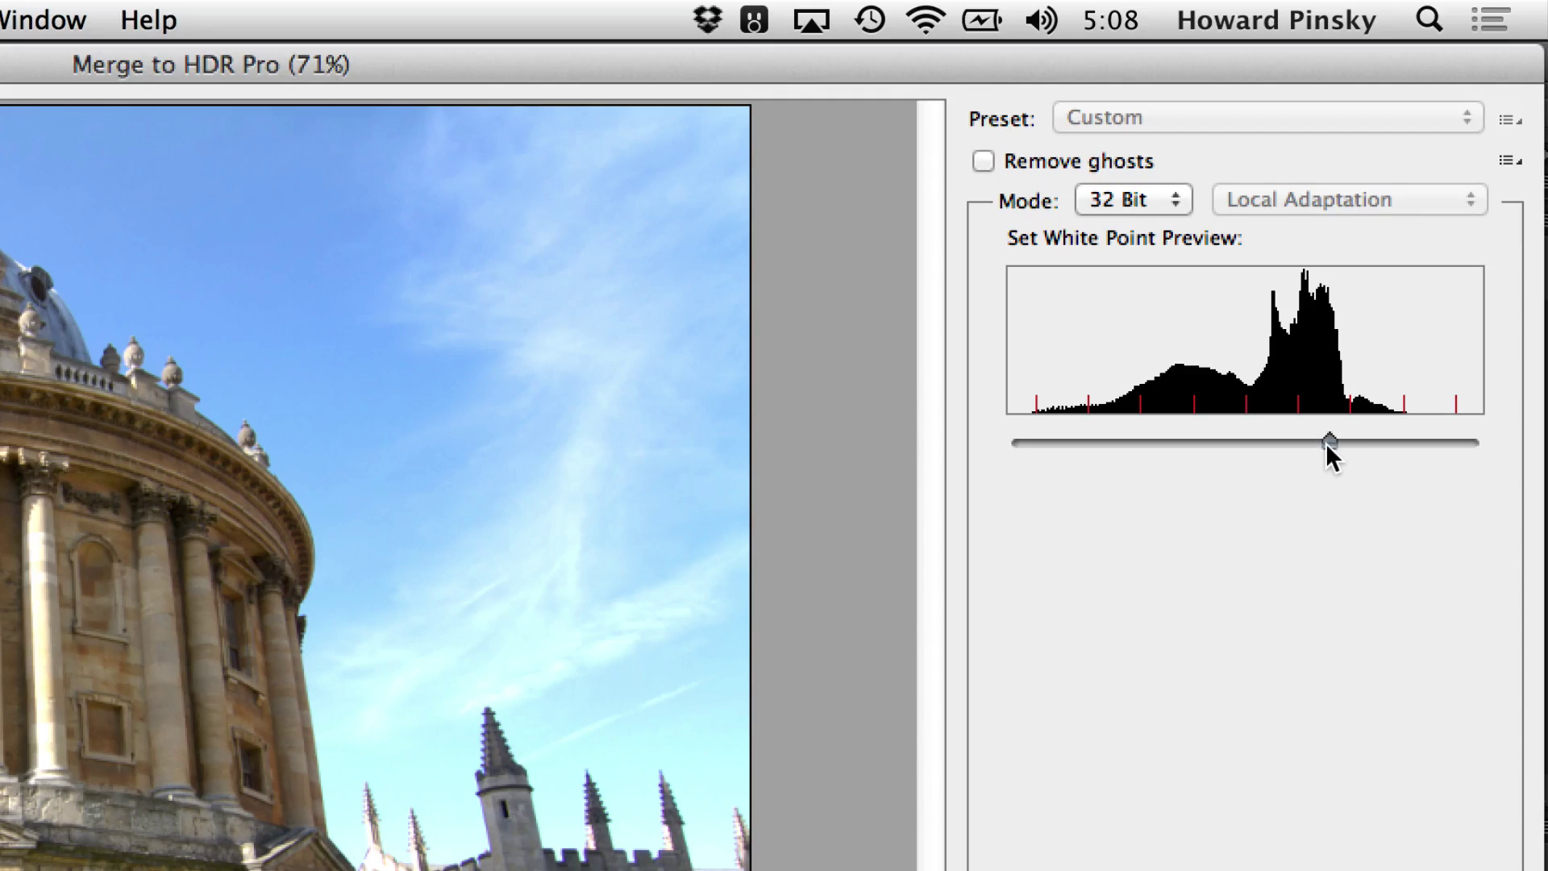
mouse_move(1328, 444)
mouse_down()
mouse_move(1295, 442)
mouse_move(1342, 437)
mouse_up()
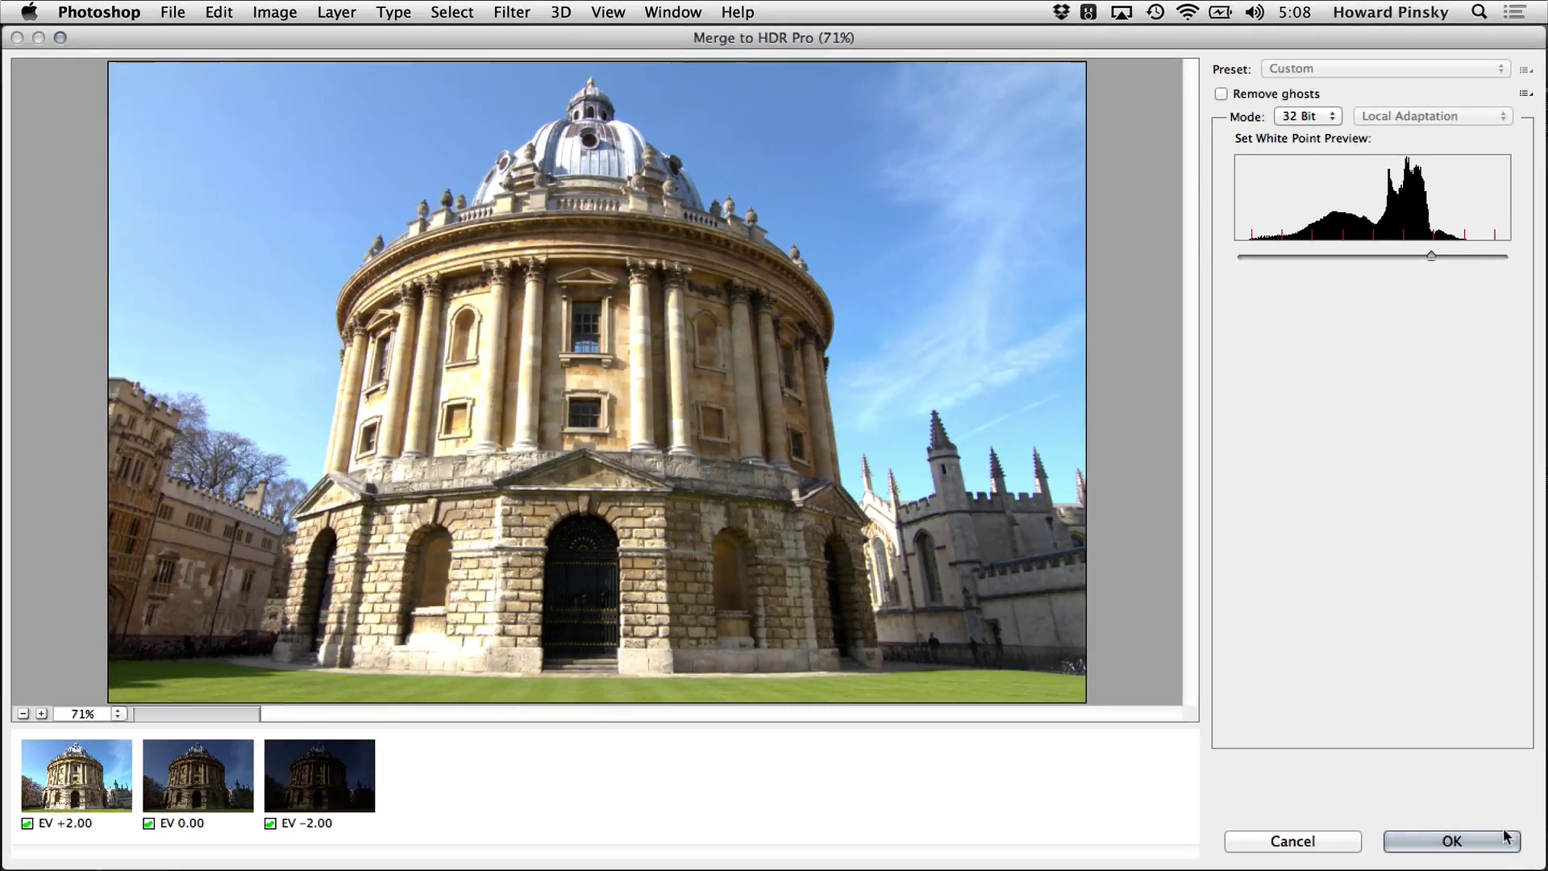
click(1468, 870)
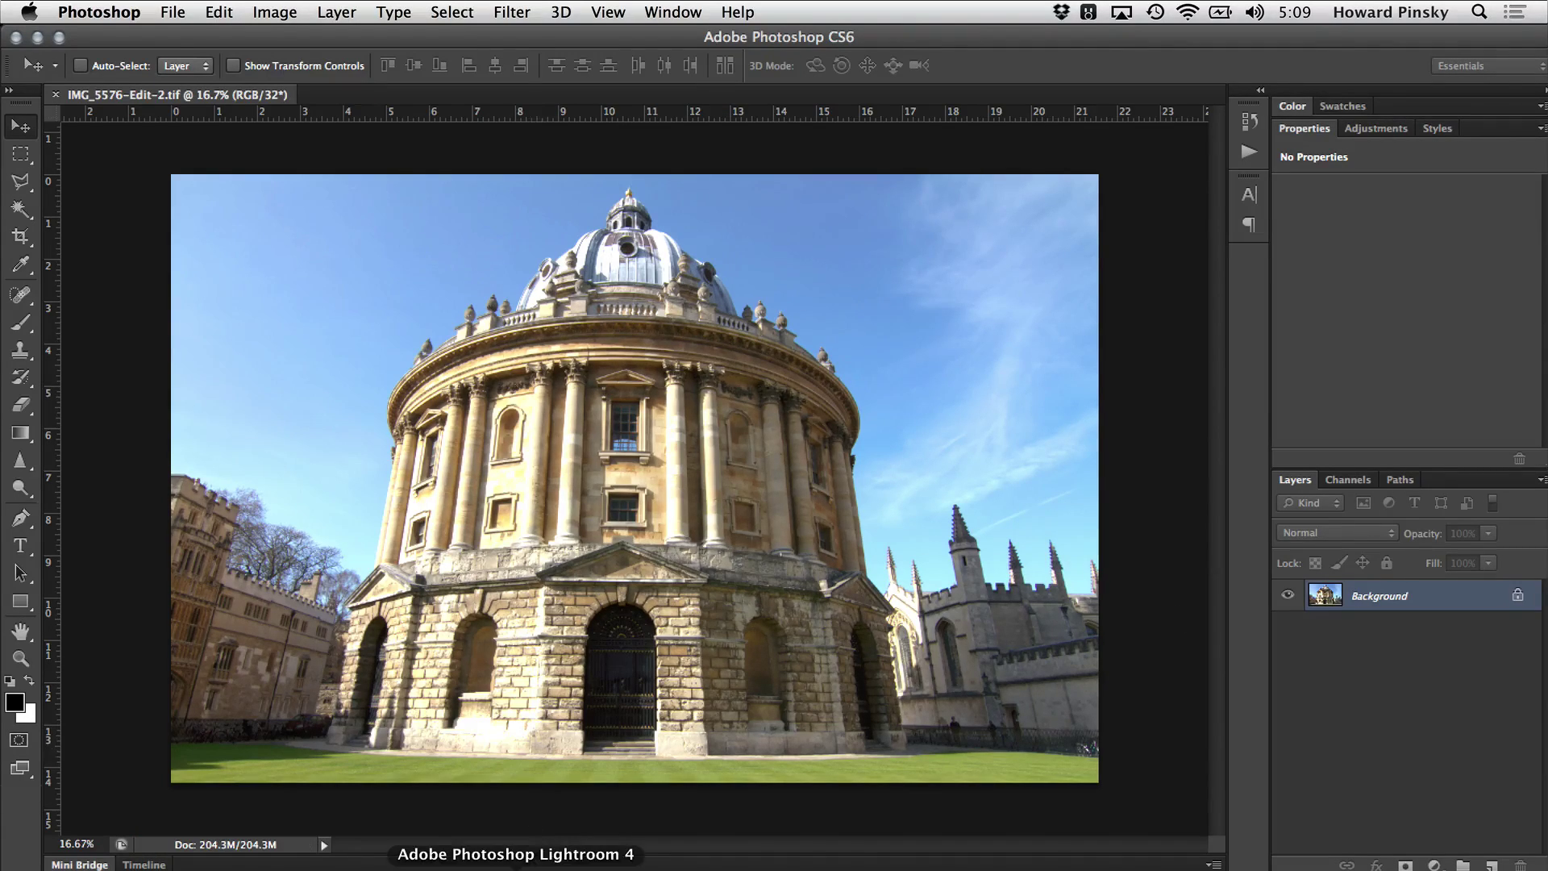
Return to Lightroom, where IMG_5576-Edit-2.tif joins the three exposures.
click(517, 865)
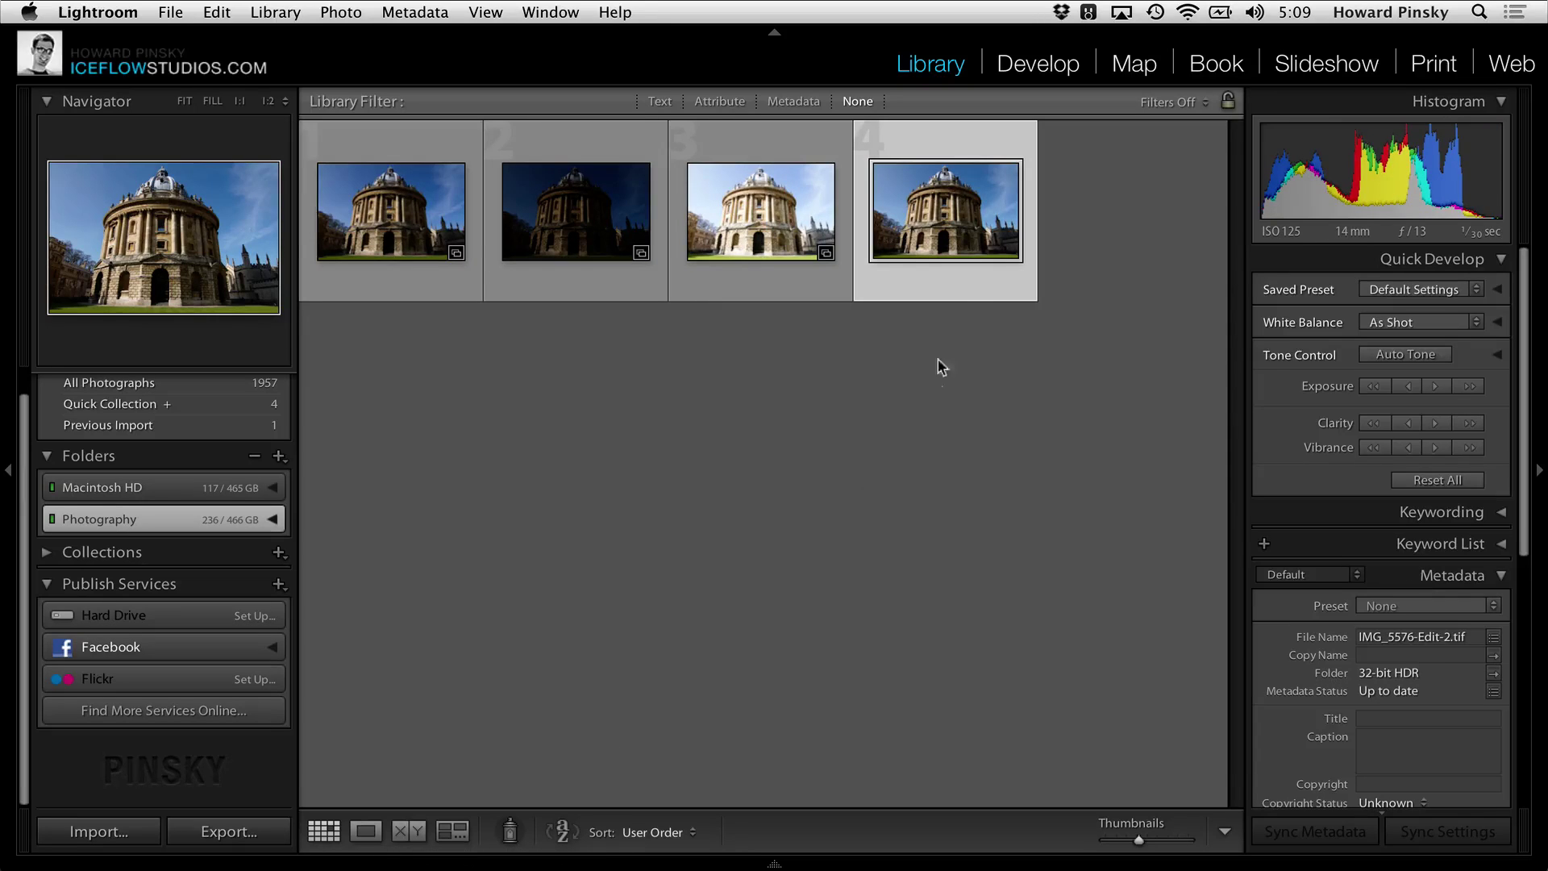
In Develop, give the HDR file Exposure +0.70, Highlights −100 and Shadows +74.
click(1046, 71)
scroll(1354, 492, up, 10)
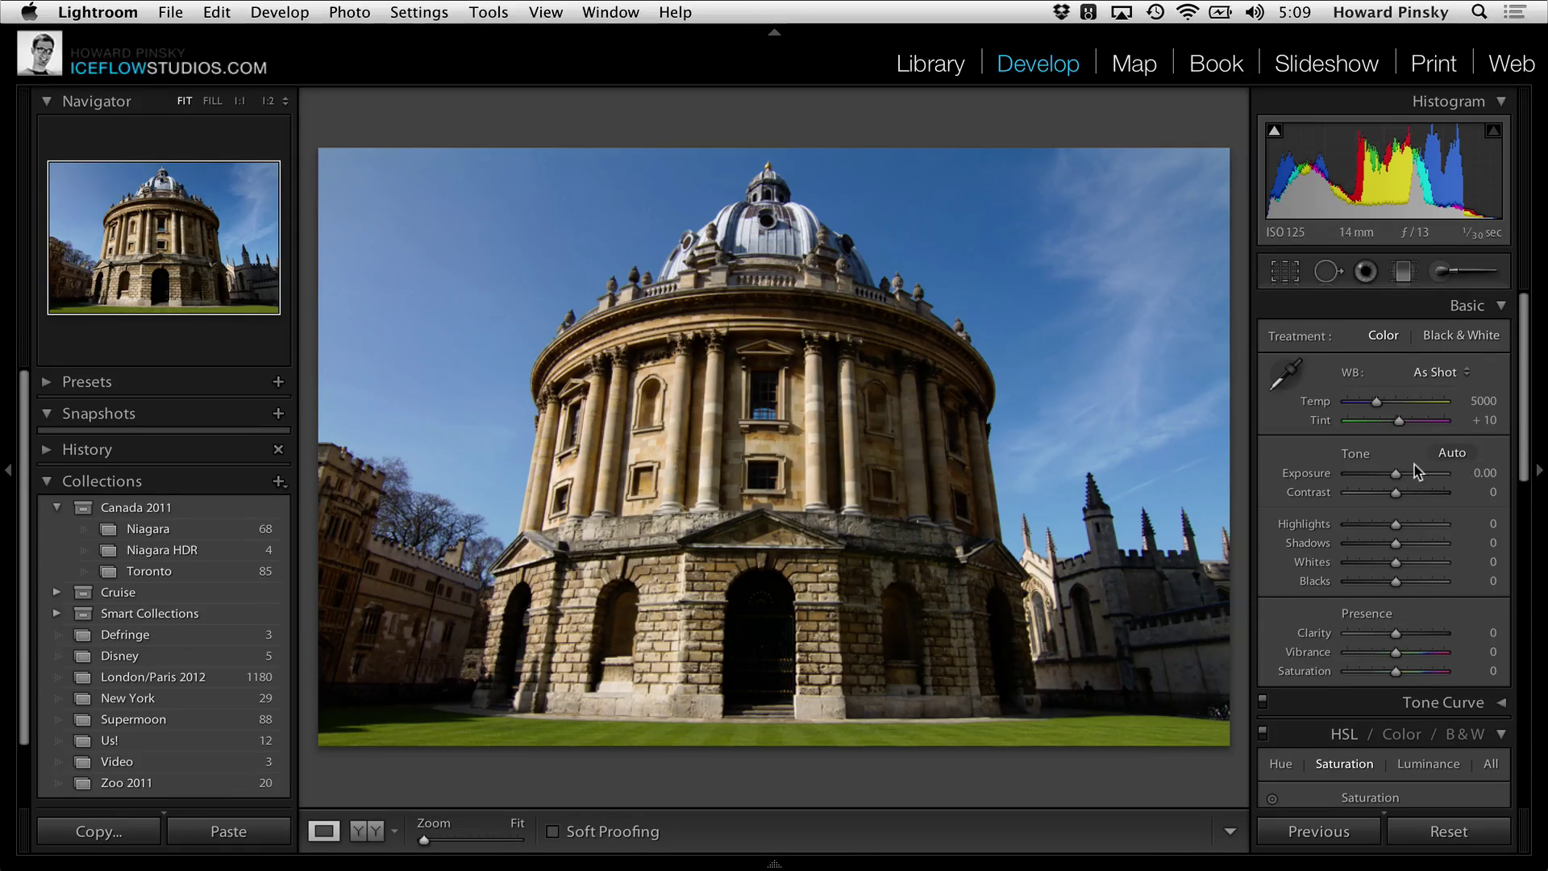
mouse_move(1396, 473)
mouse_down()
mouse_move(1434, 474)
mouse_move(1363, 468)
mouse_move(1398, 477)
mouse_up()
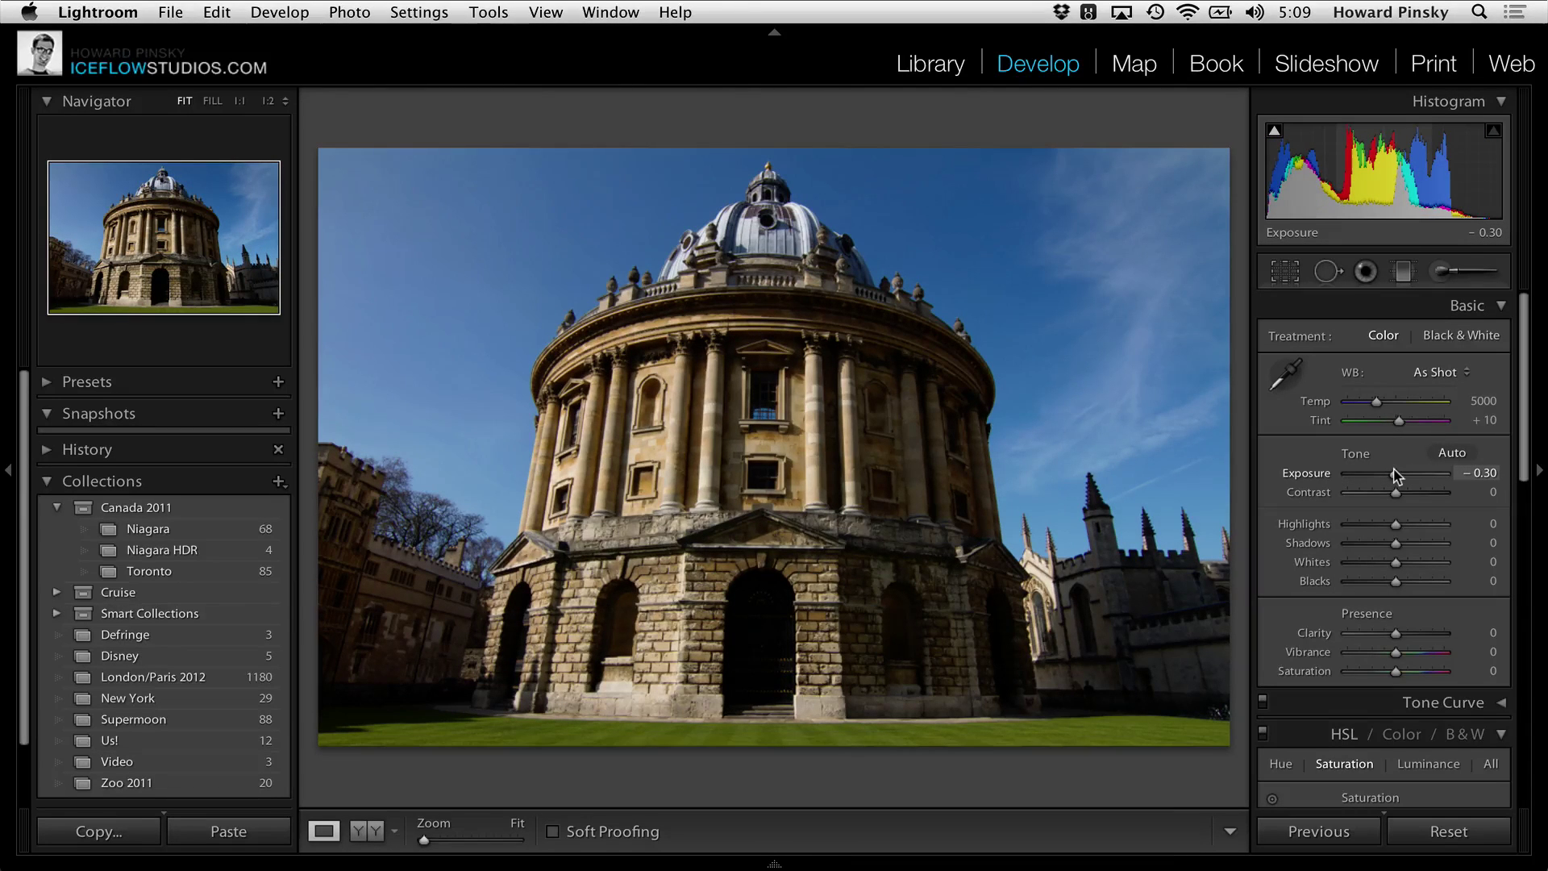
drag(1397, 477, 1401, 476)
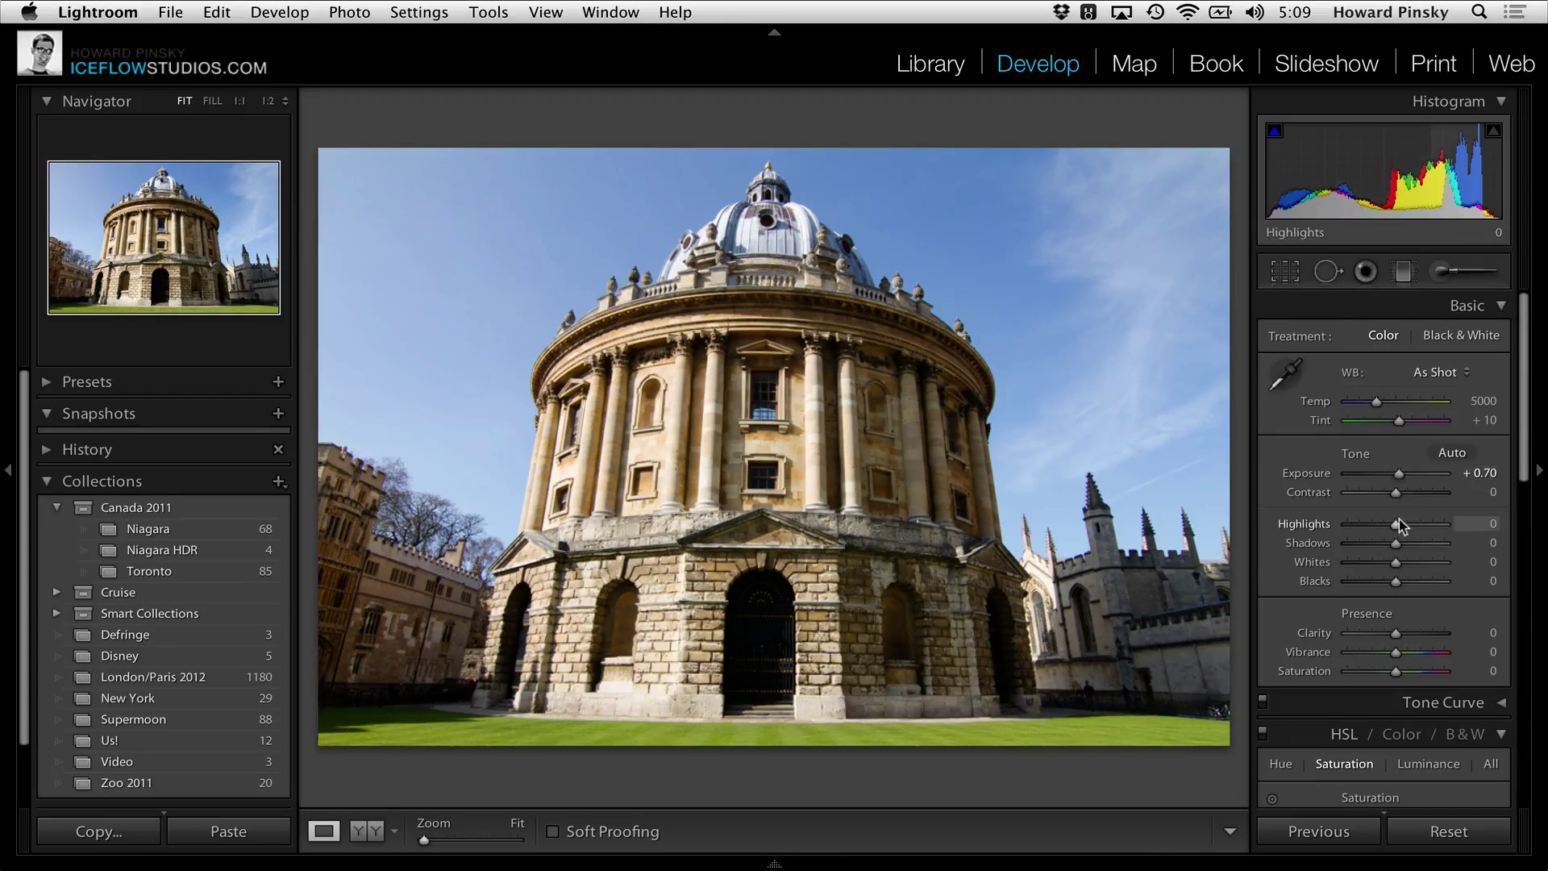
drag(1396, 524, 1432, 543)
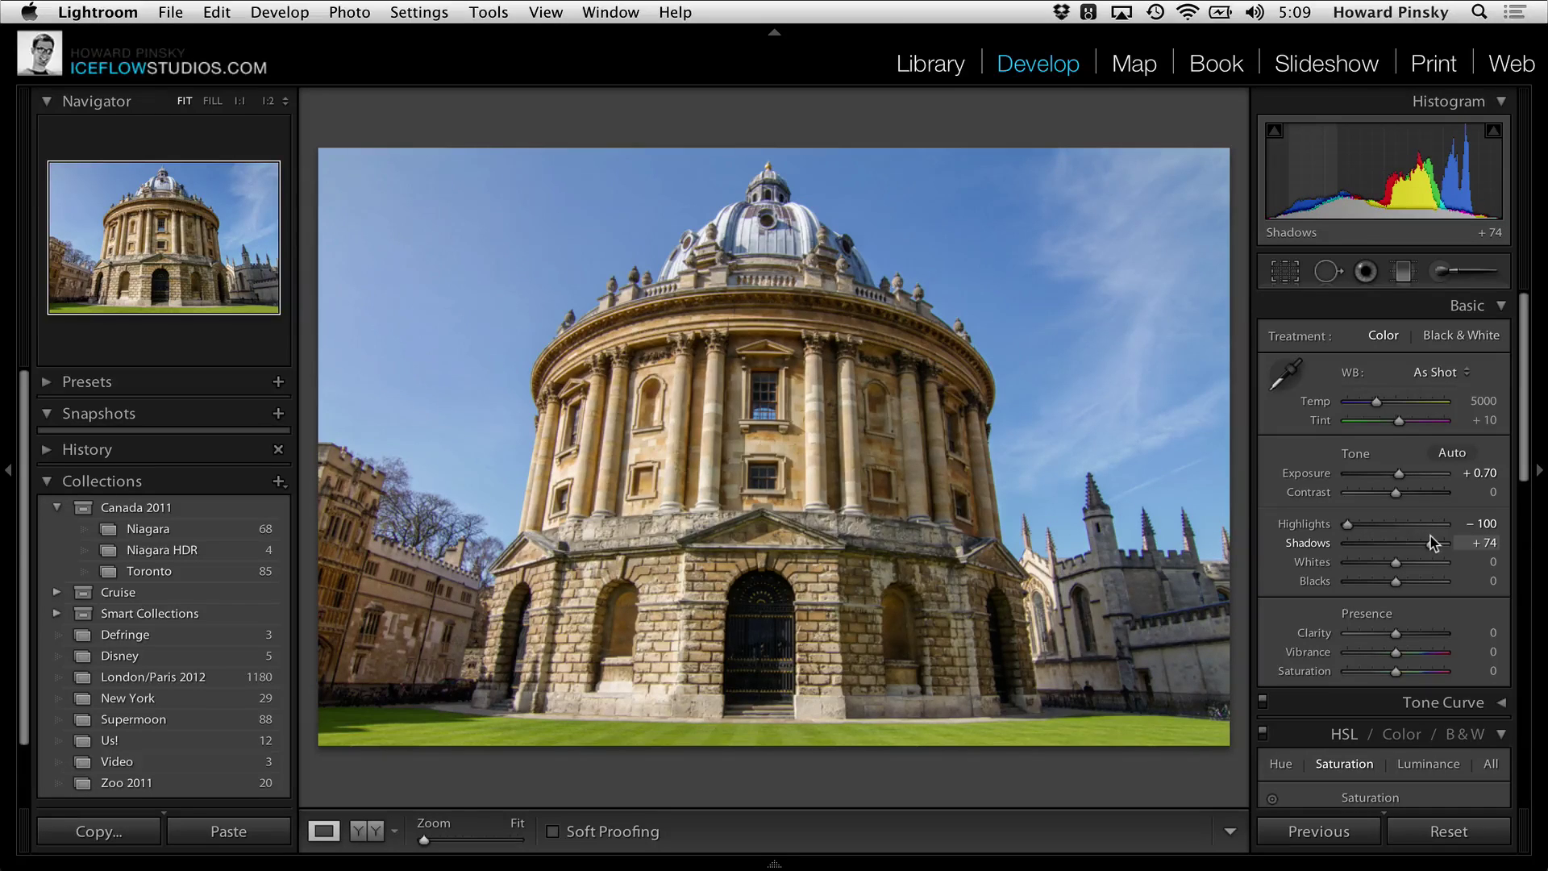
scroll(1431, 542, down, 3)
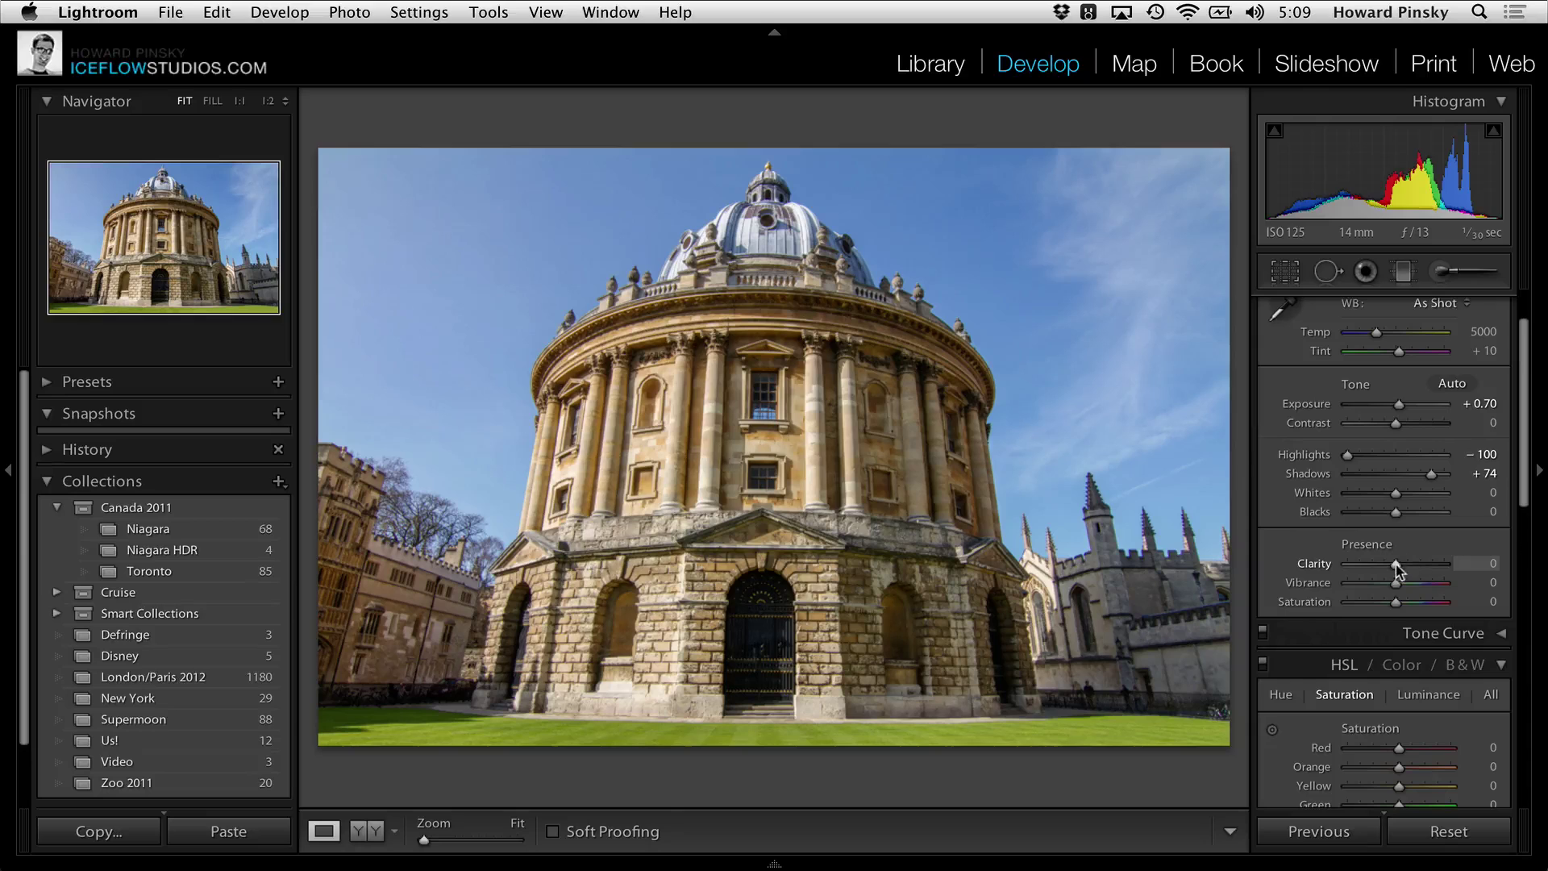
drag(1396, 563, 1411, 563)
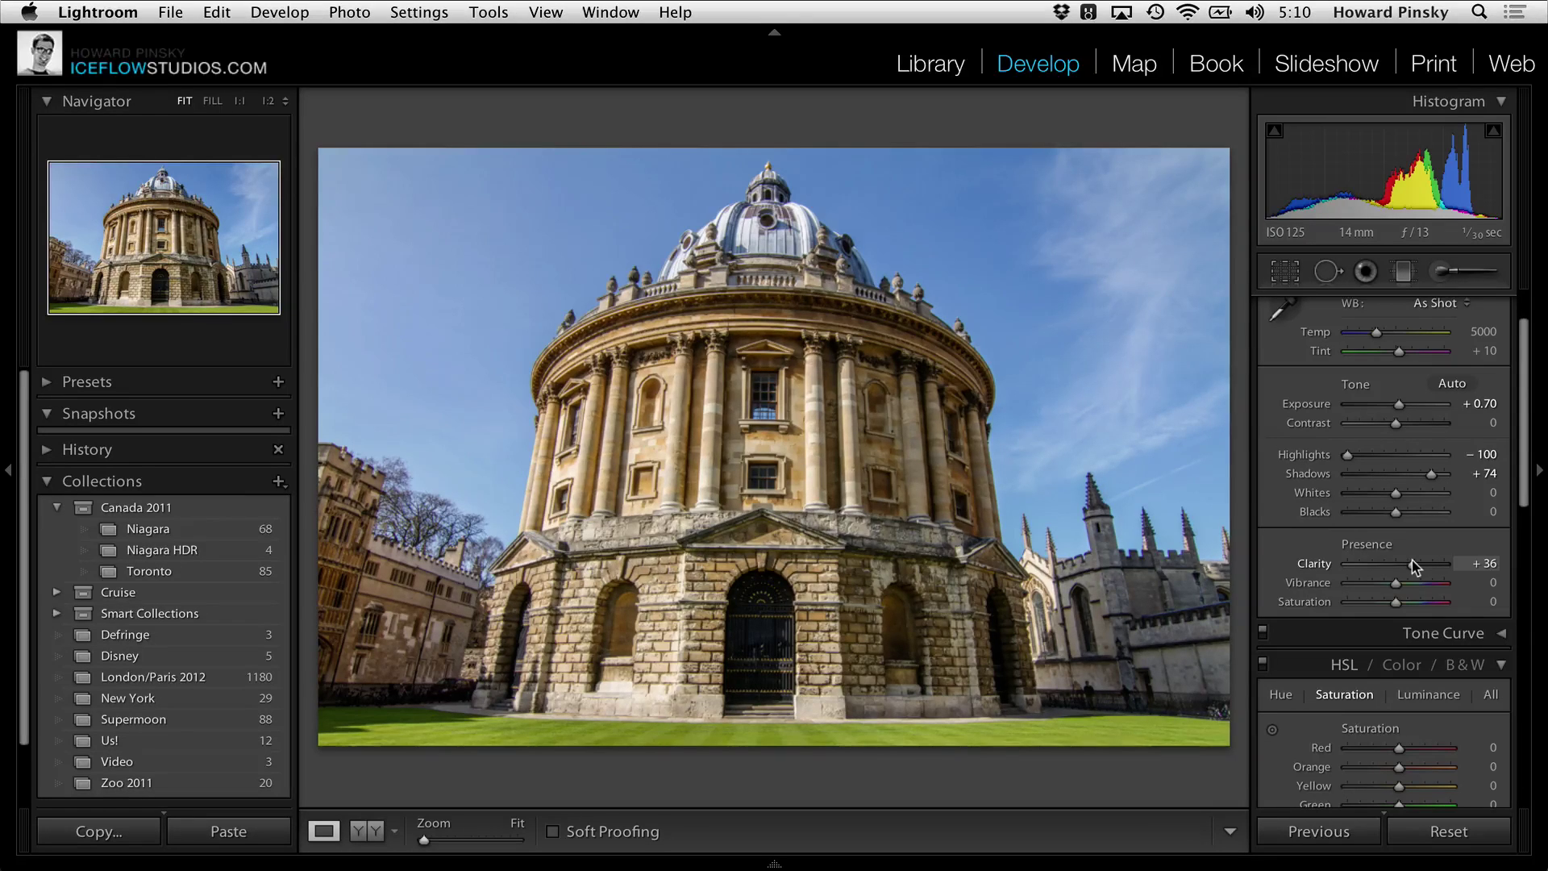
drag(1402, 574, 1408, 579)
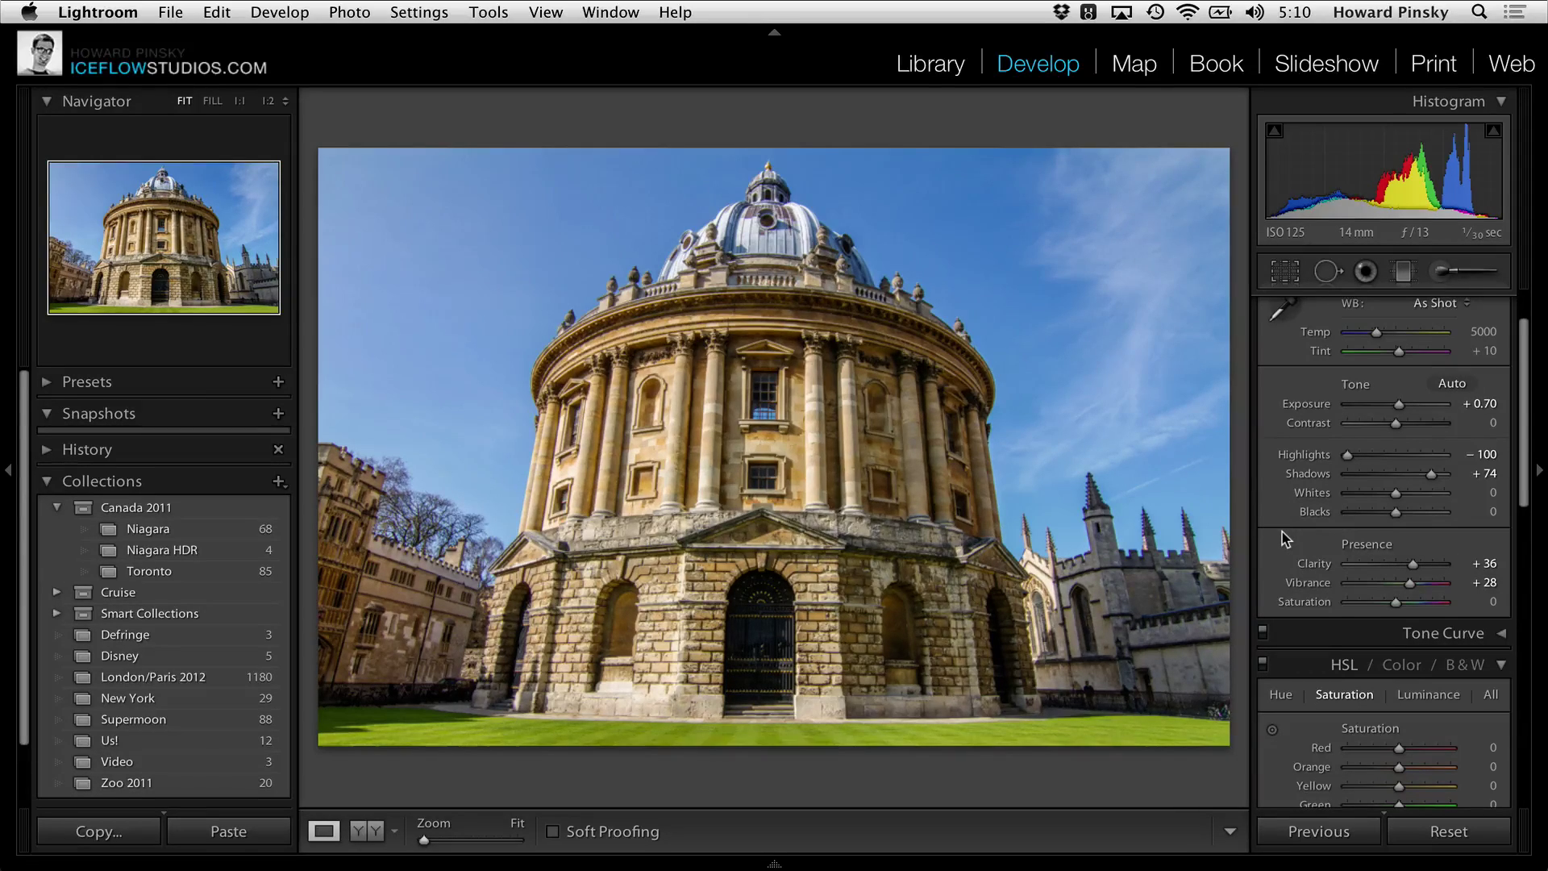
scroll(1285, 539, down, 7)
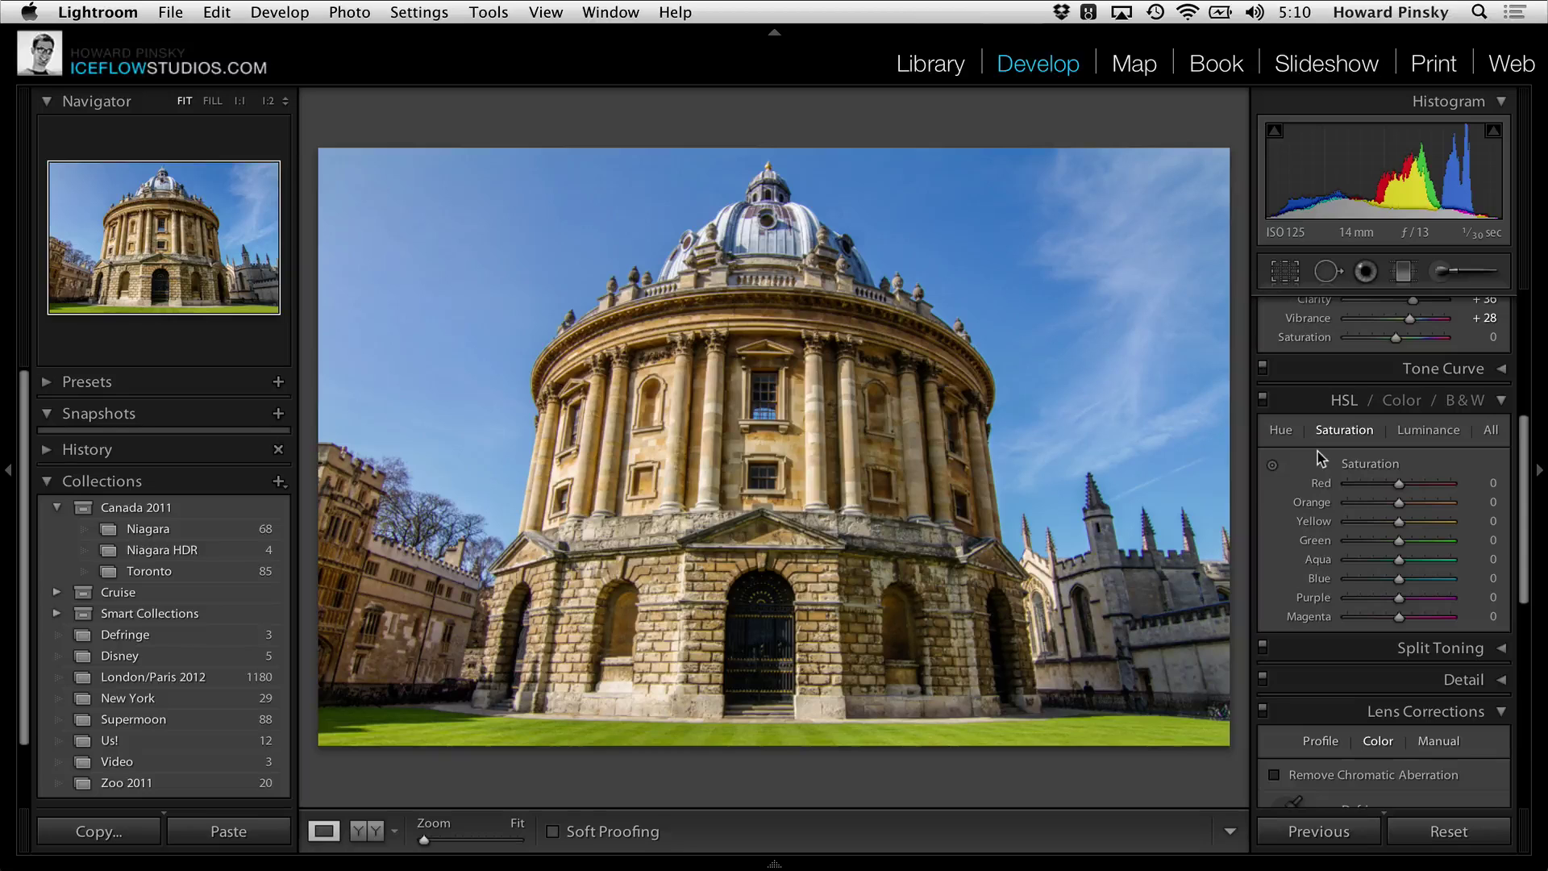
Darken the aqua and blue sky luminance by dragging down on the sky.
click(1419, 436)
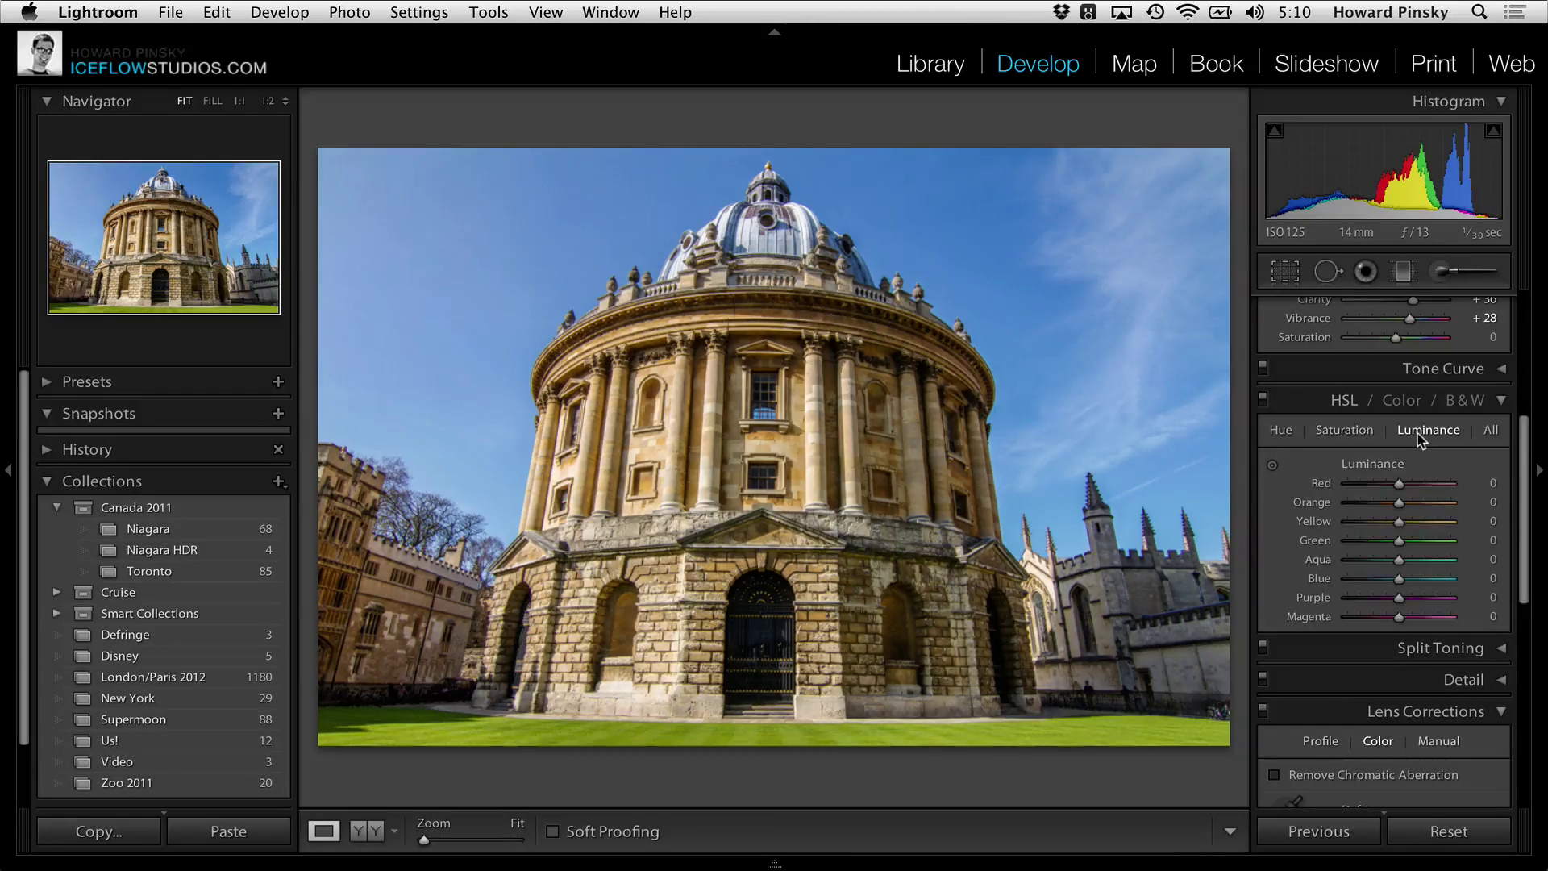
click(1273, 467)
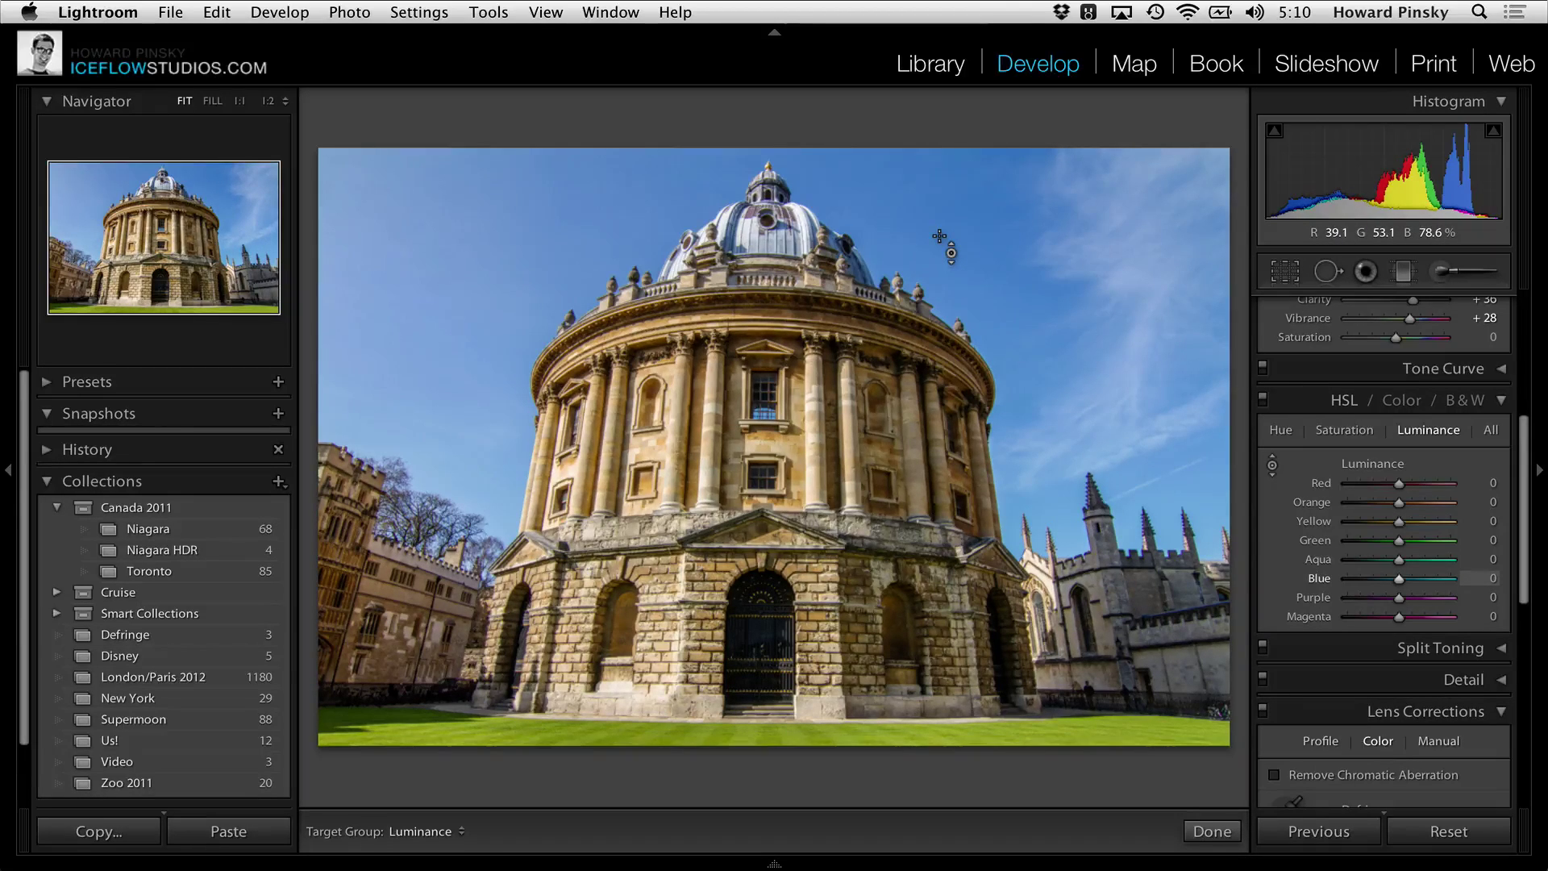
mouse_move(940, 237)
mouse_down()
mouse_move(940, 173)
mouse_move(940, 255)
mouse_up()
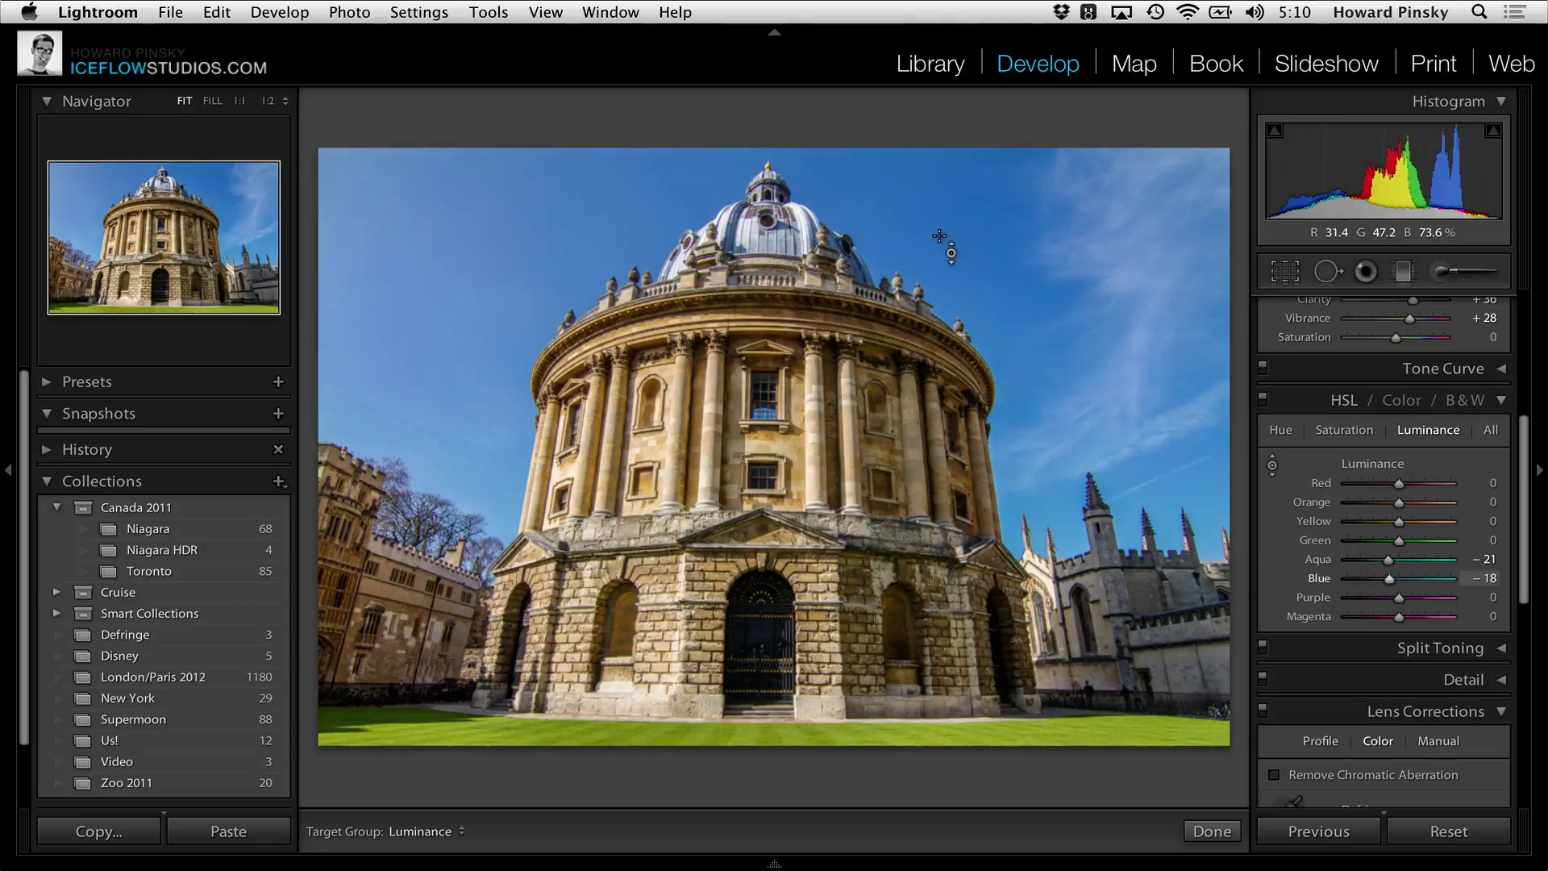
Set HSL saturation to Orange −30, Yellow −7 and Green +55 via stone and grass.
click(1332, 435)
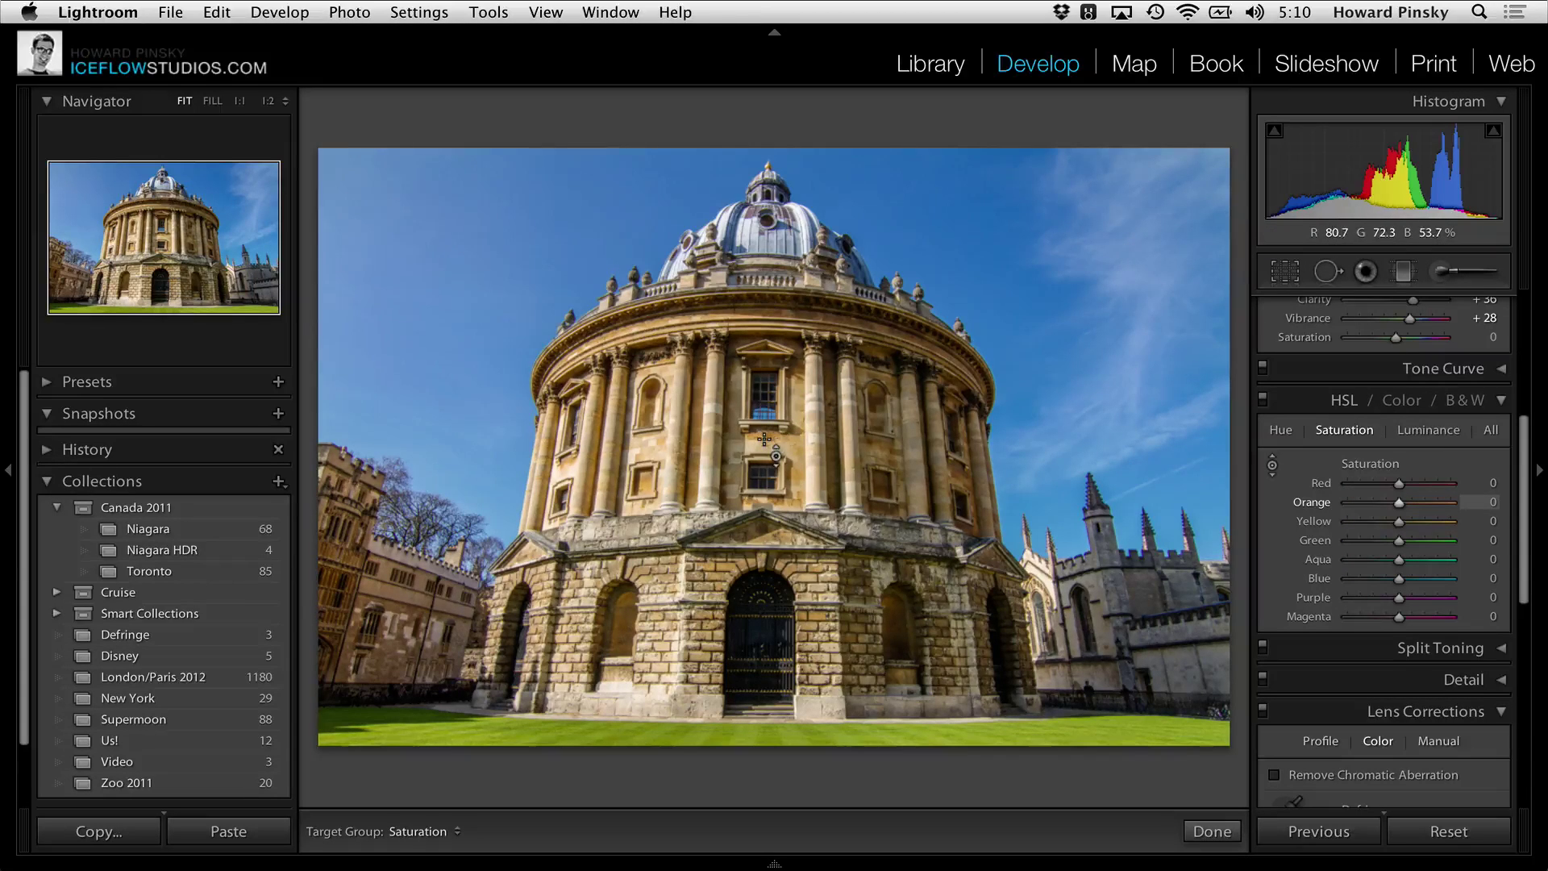
drag(766, 448, 766, 488)
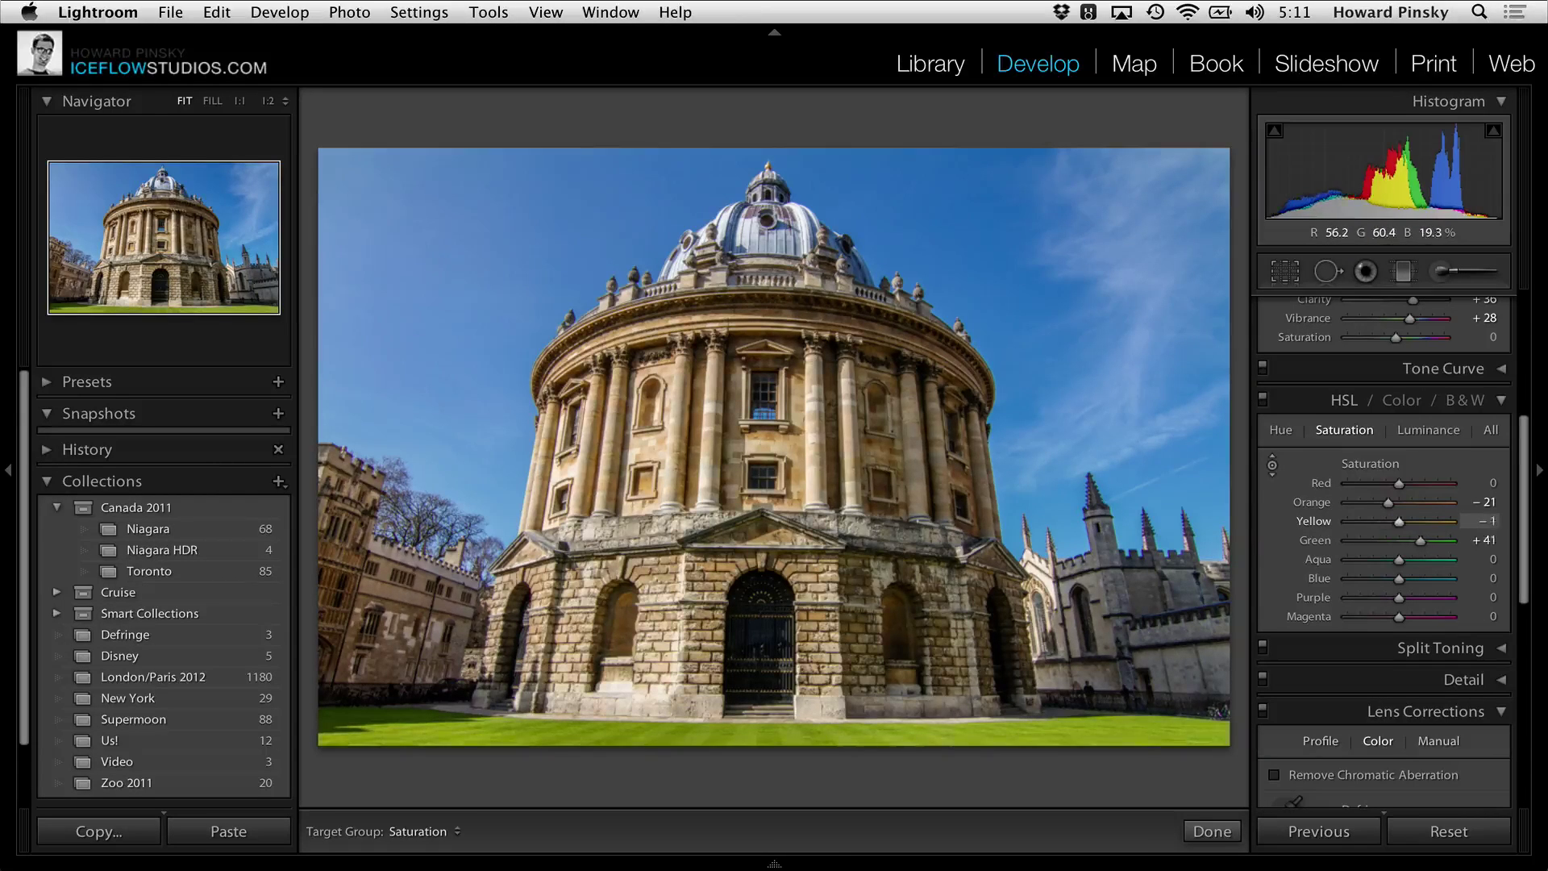
mouse_move(1030, 736)
mouse_down()
mouse_move(1030, 686)
mouse_move(1030, 736)
mouse_up()
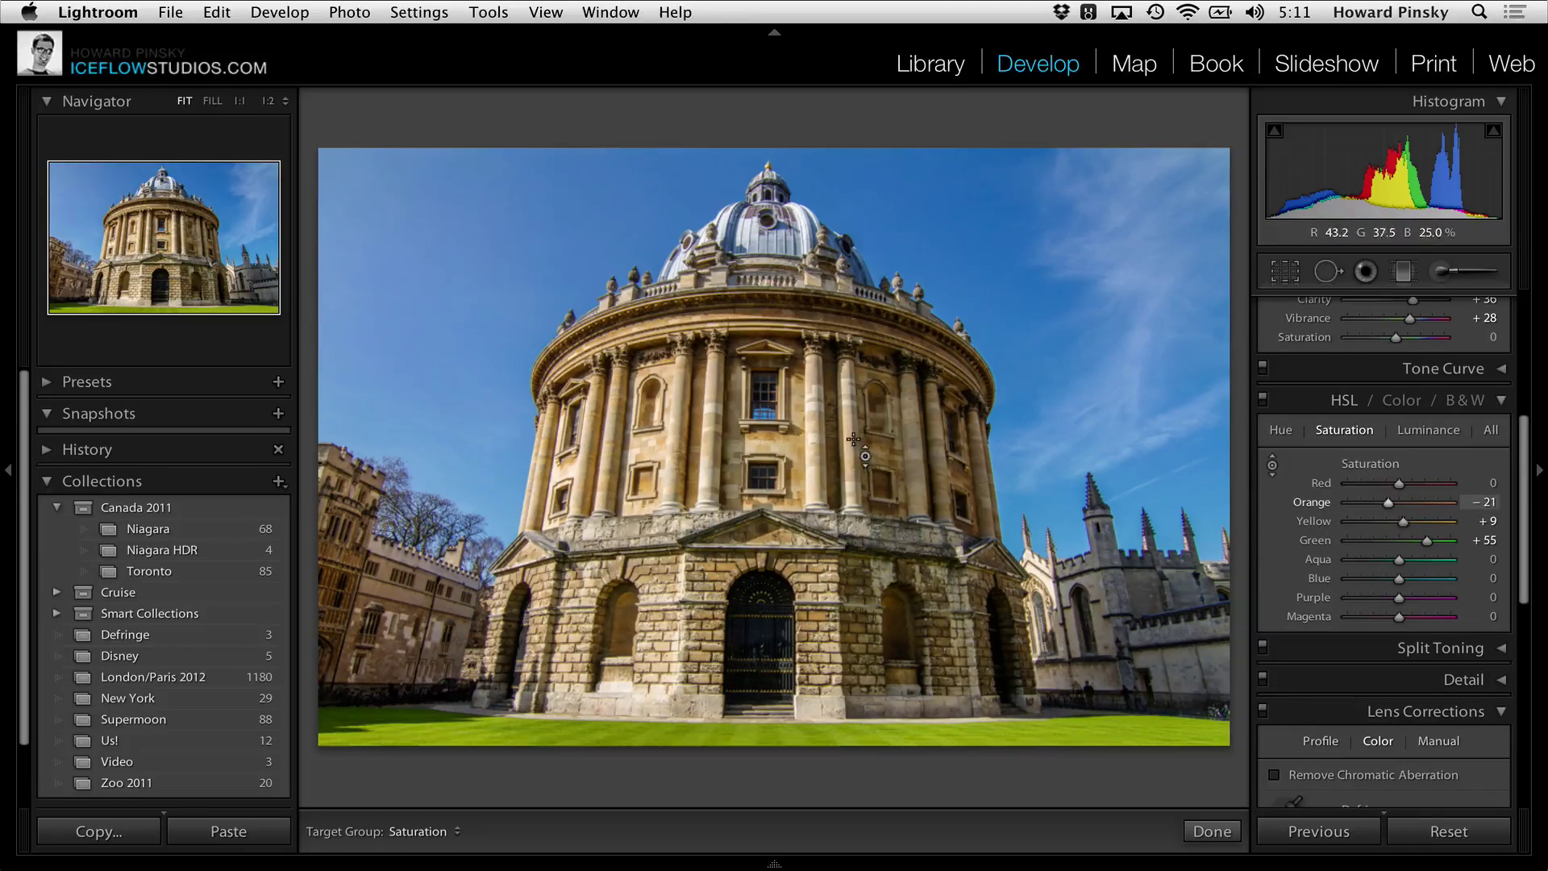
drag(790, 439, 790, 448)
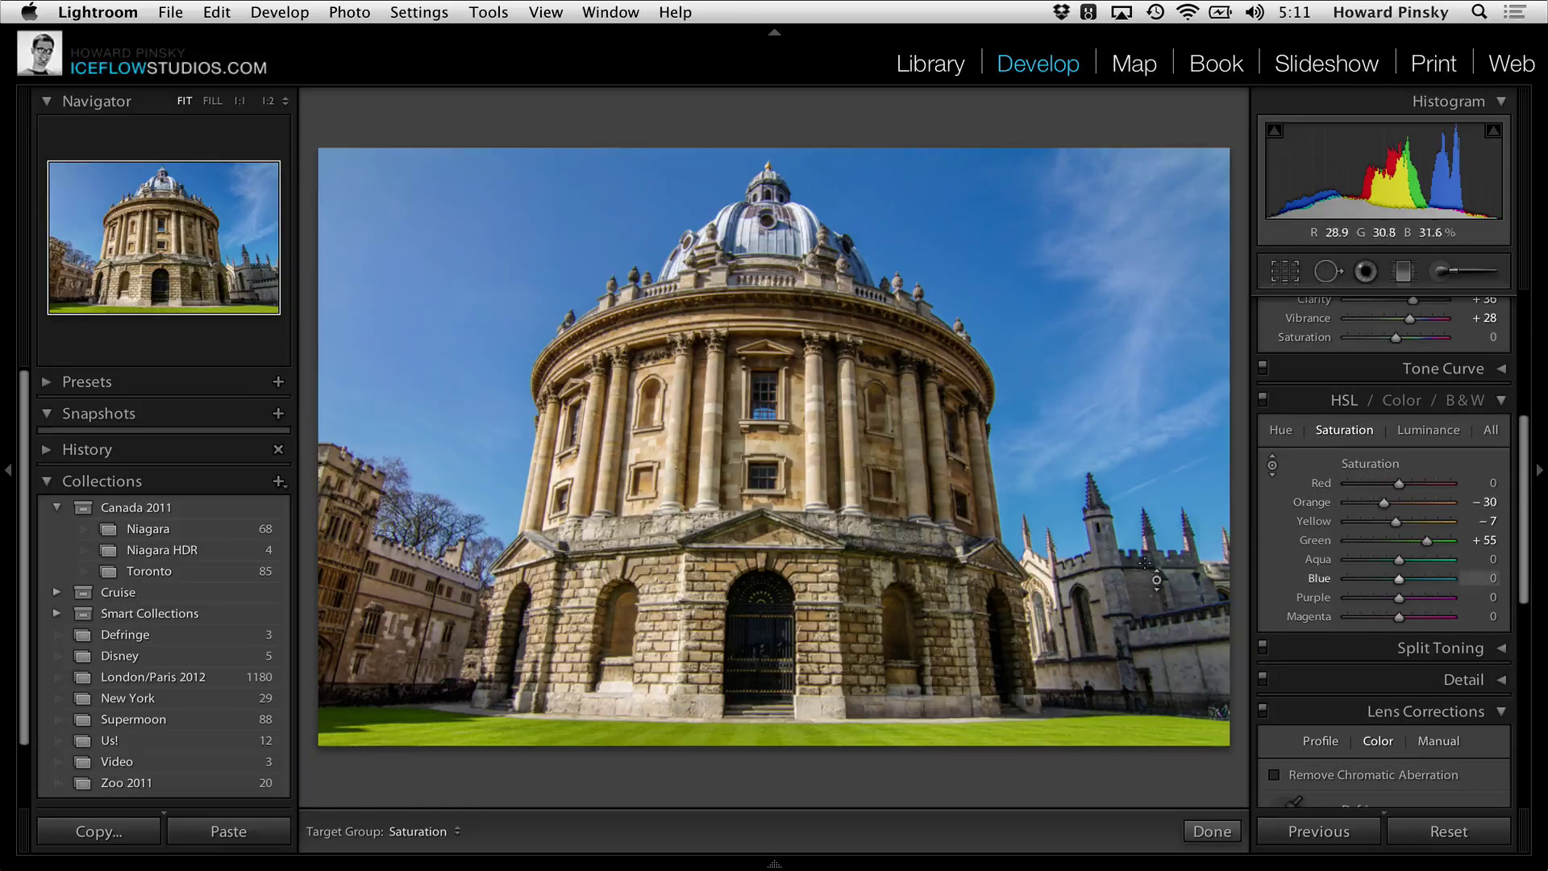
scroll(1322, 524, down, 5)
scroll(1323, 526, down, 1)
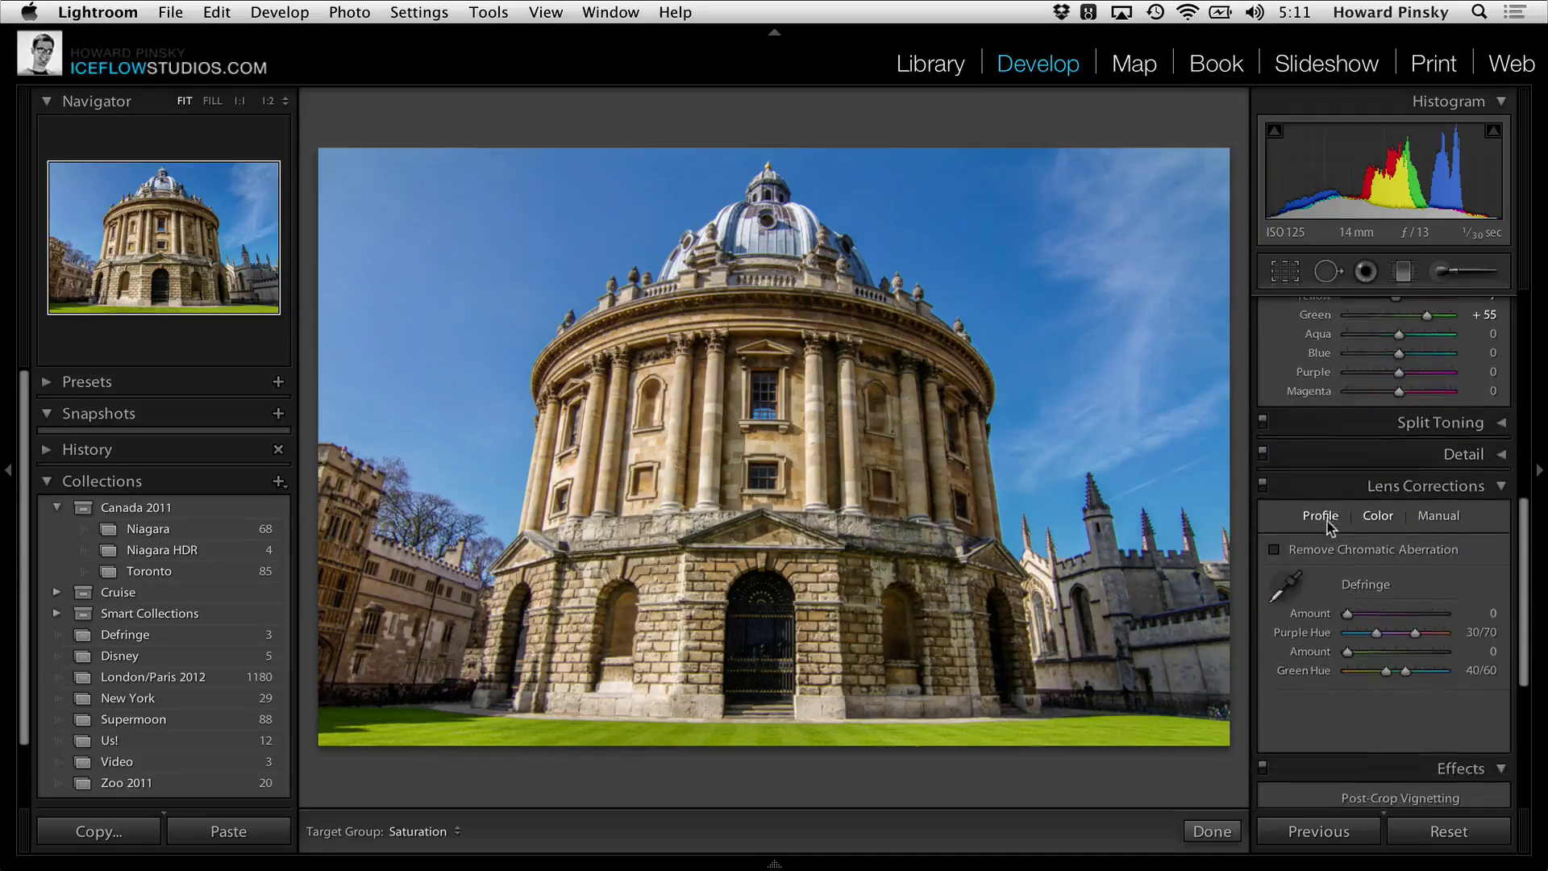
At 1:1 on the trees, sample the purple fringe and set defringe Amount 11 (hue 25/44).
key(Escape)
click(389, 488)
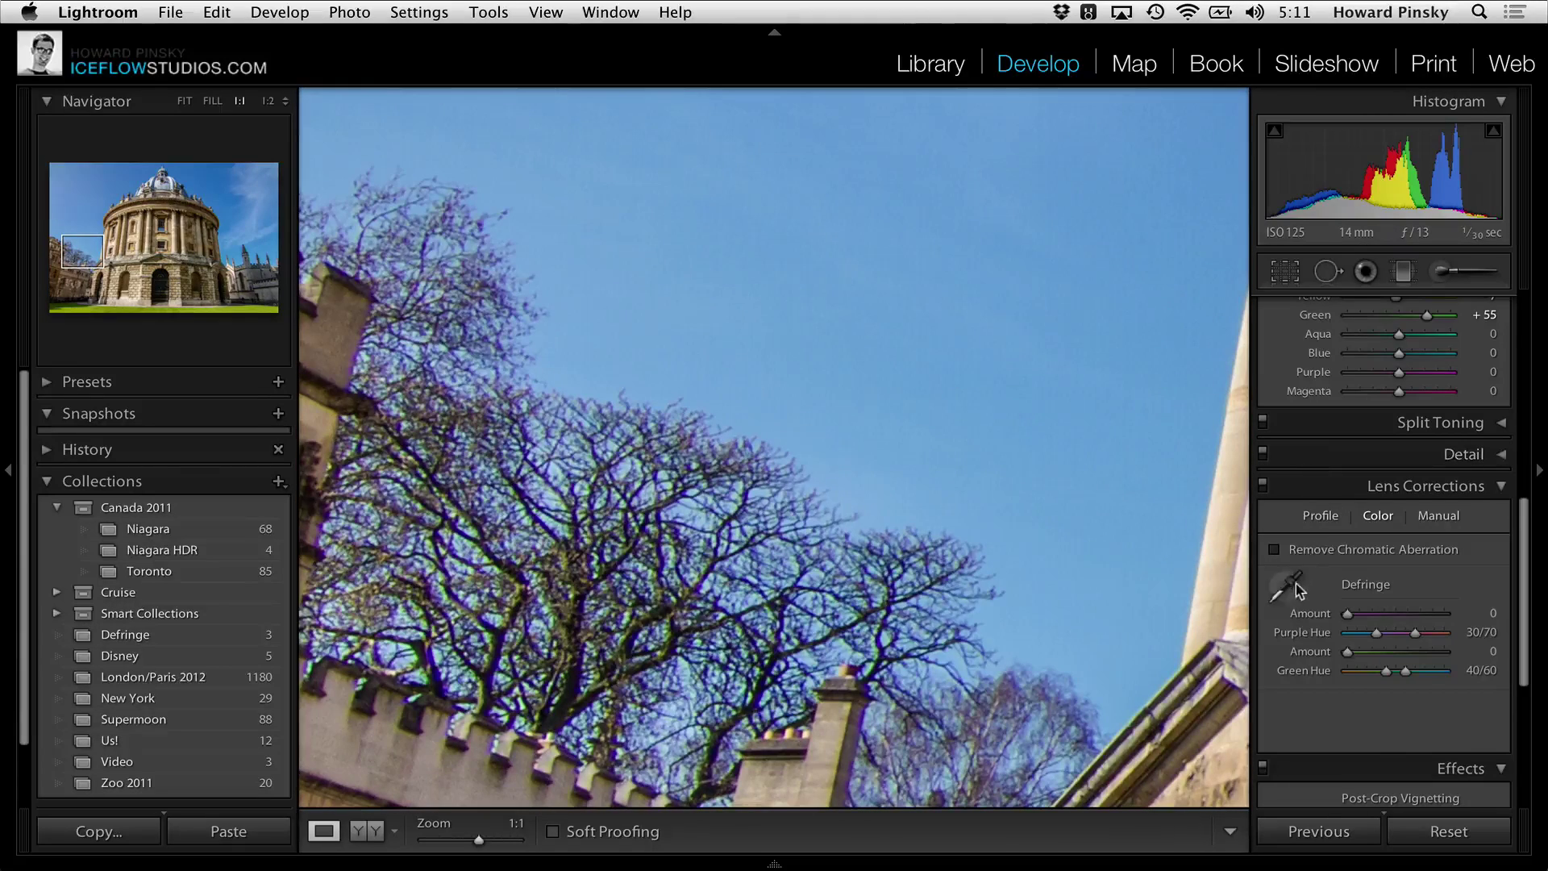
click(1289, 588)
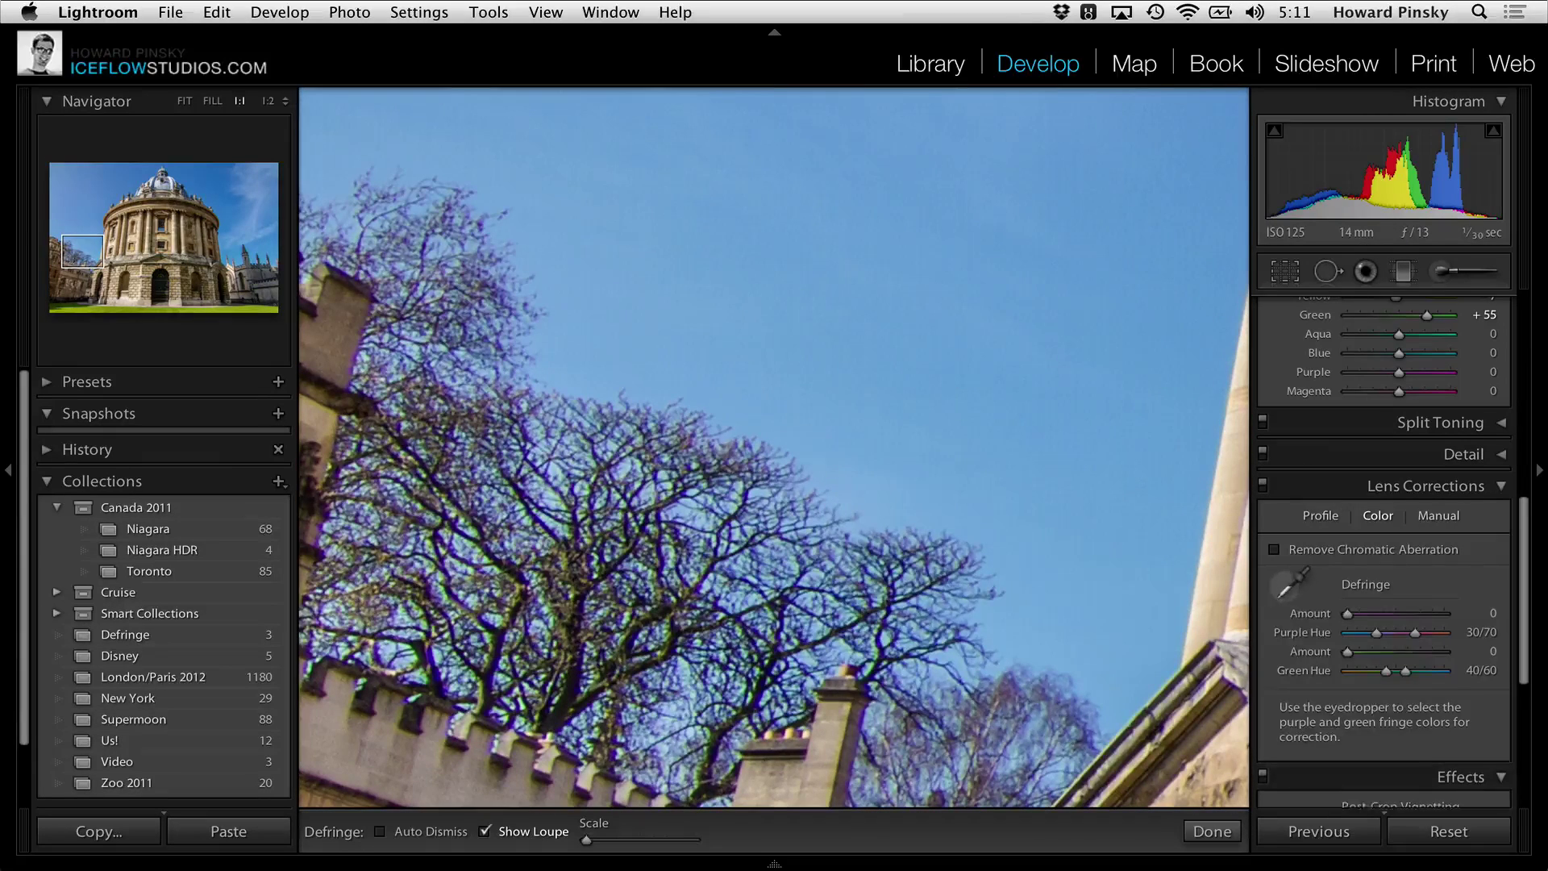
click(677, 454)
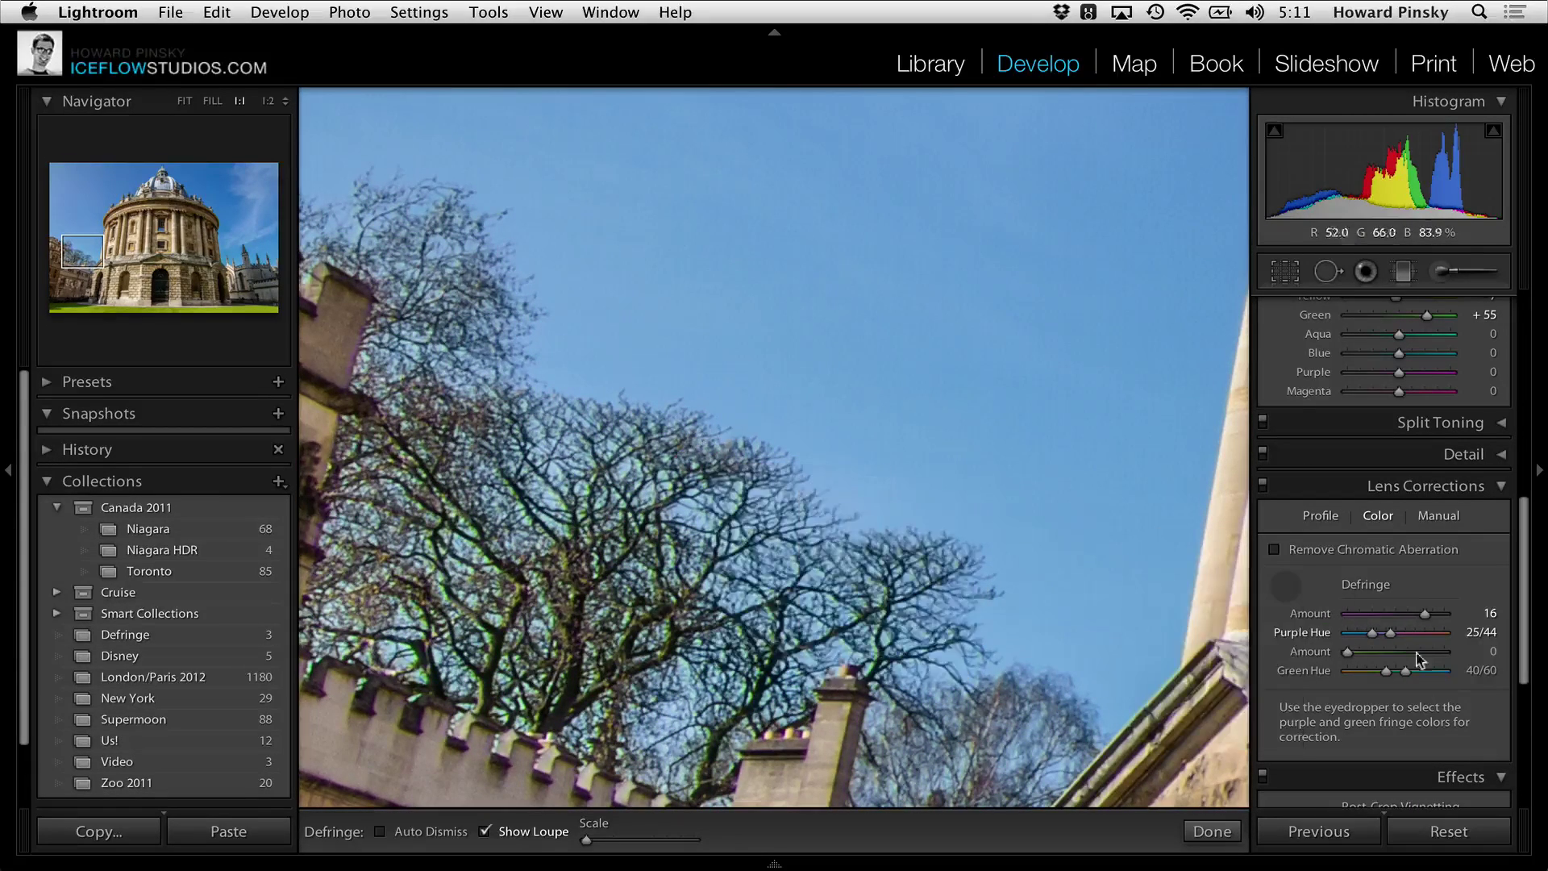
mouse_move(1404, 616)
mouse_down()
mouse_move(1421, 617)
mouse_move(1400, 617)
mouse_up()
click(1285, 586)
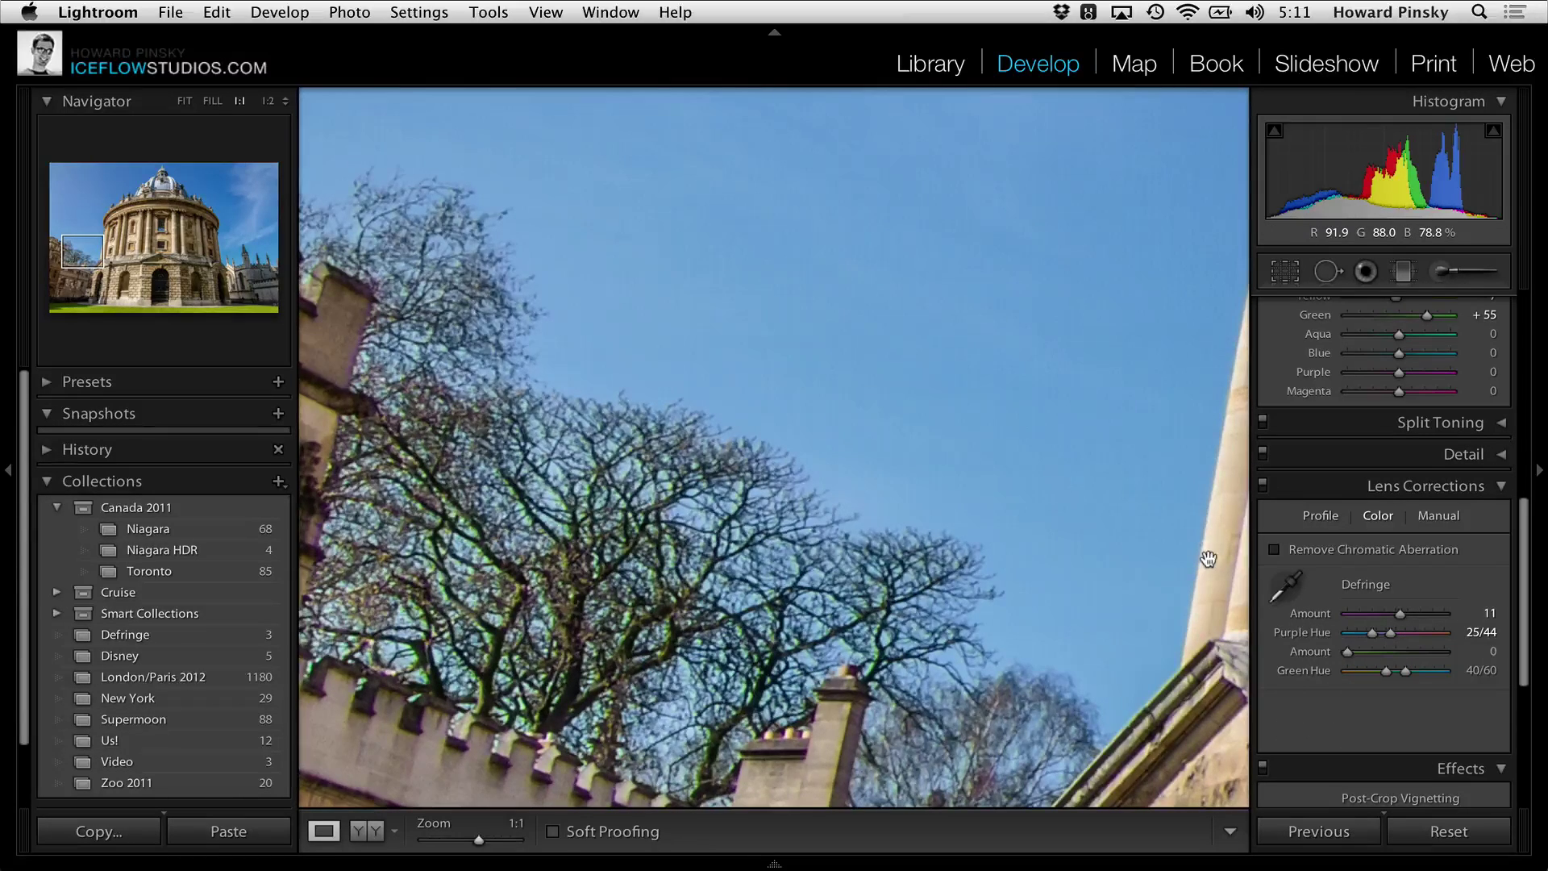
click(1209, 559)
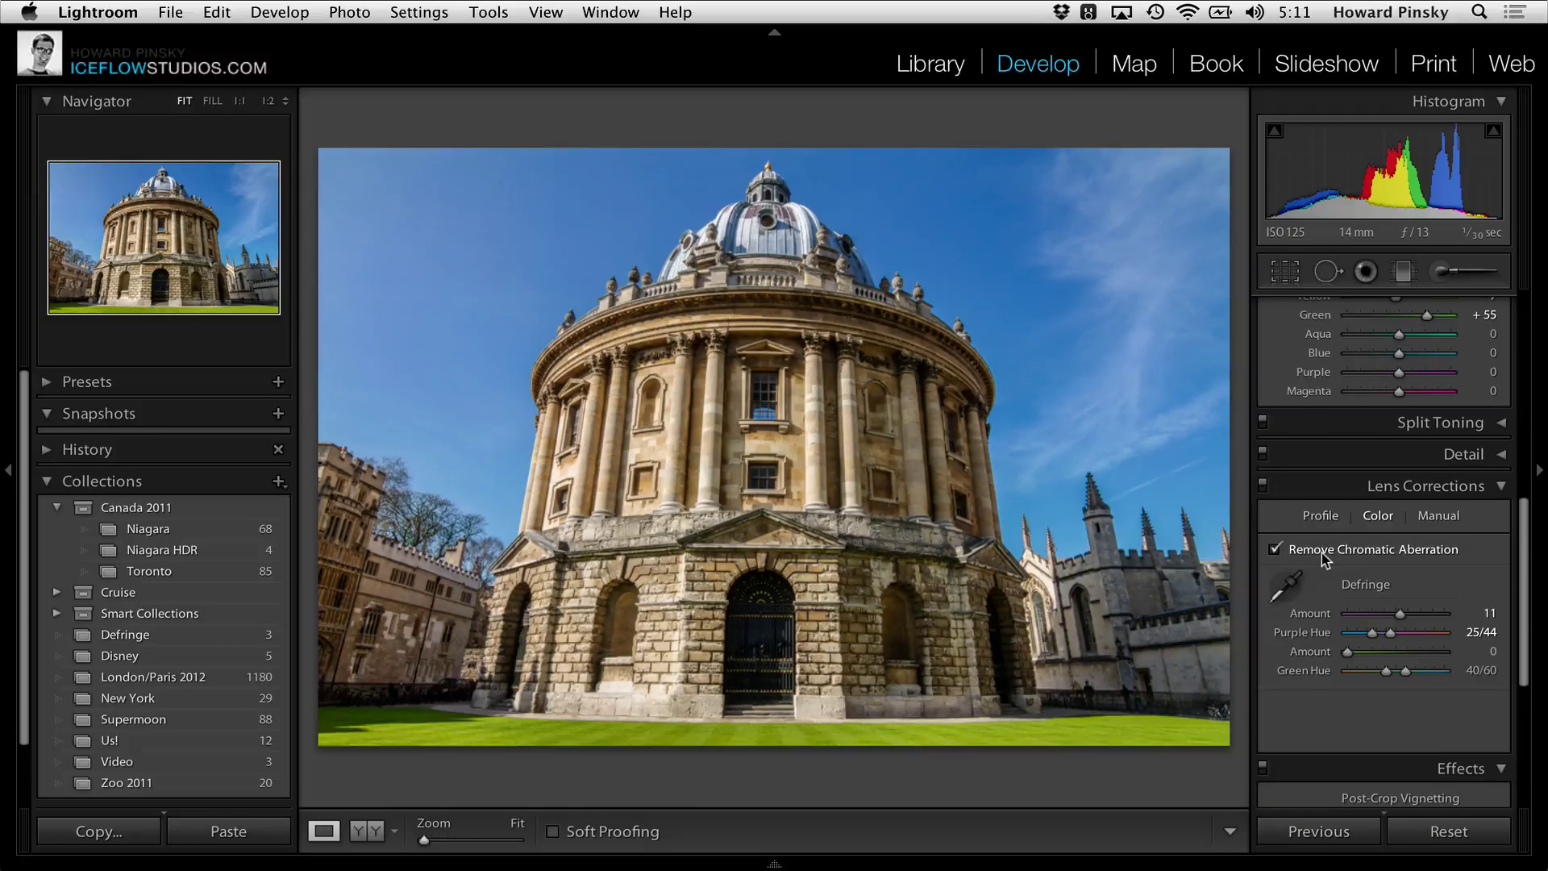
key(super+shift+r)
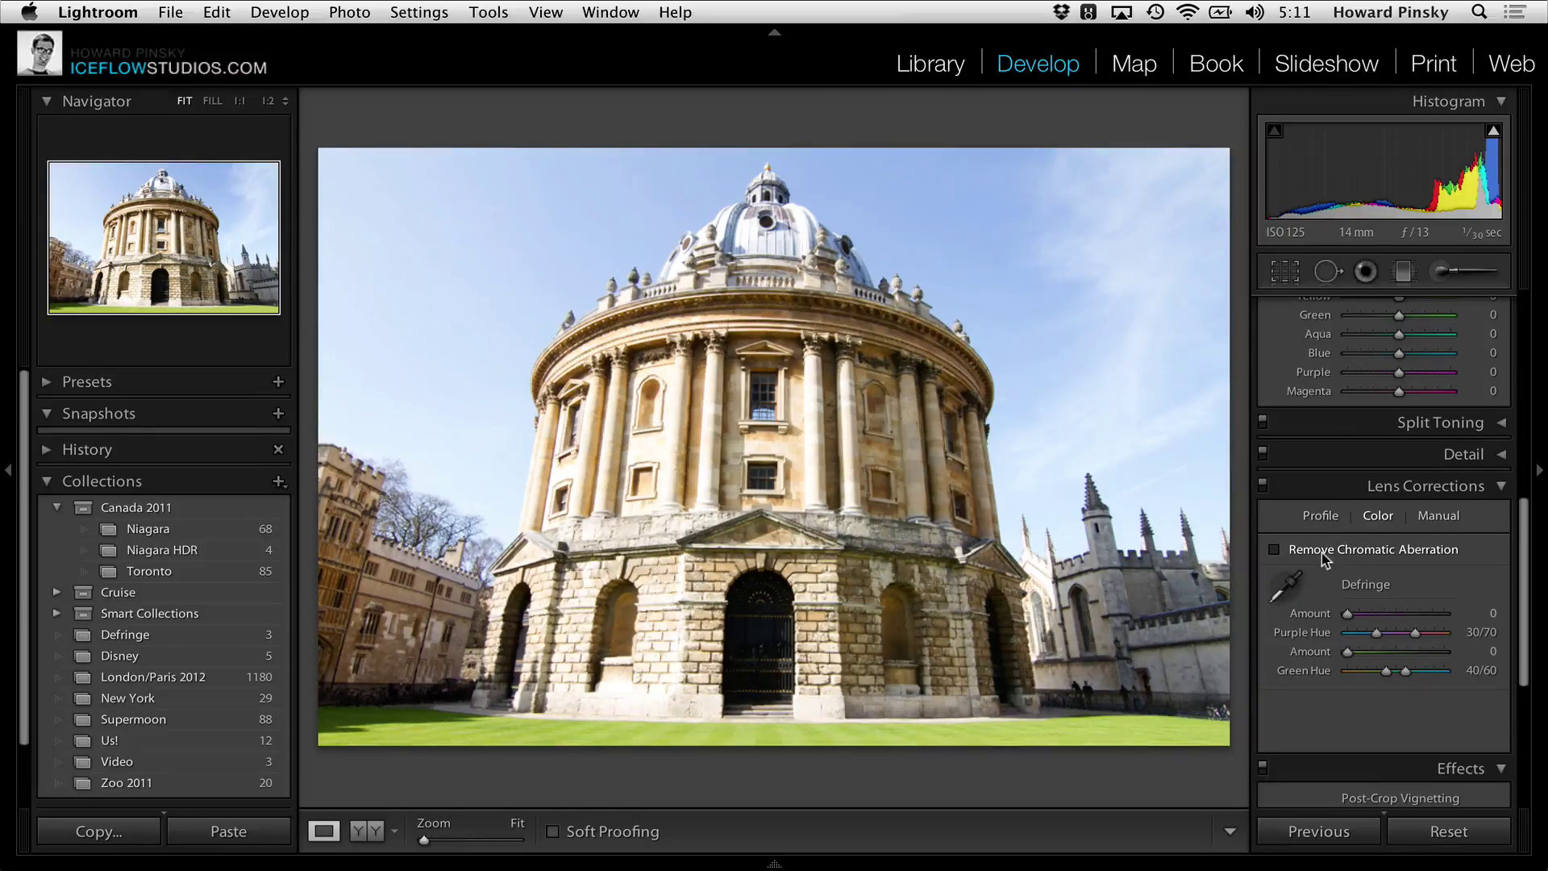
key(Right)
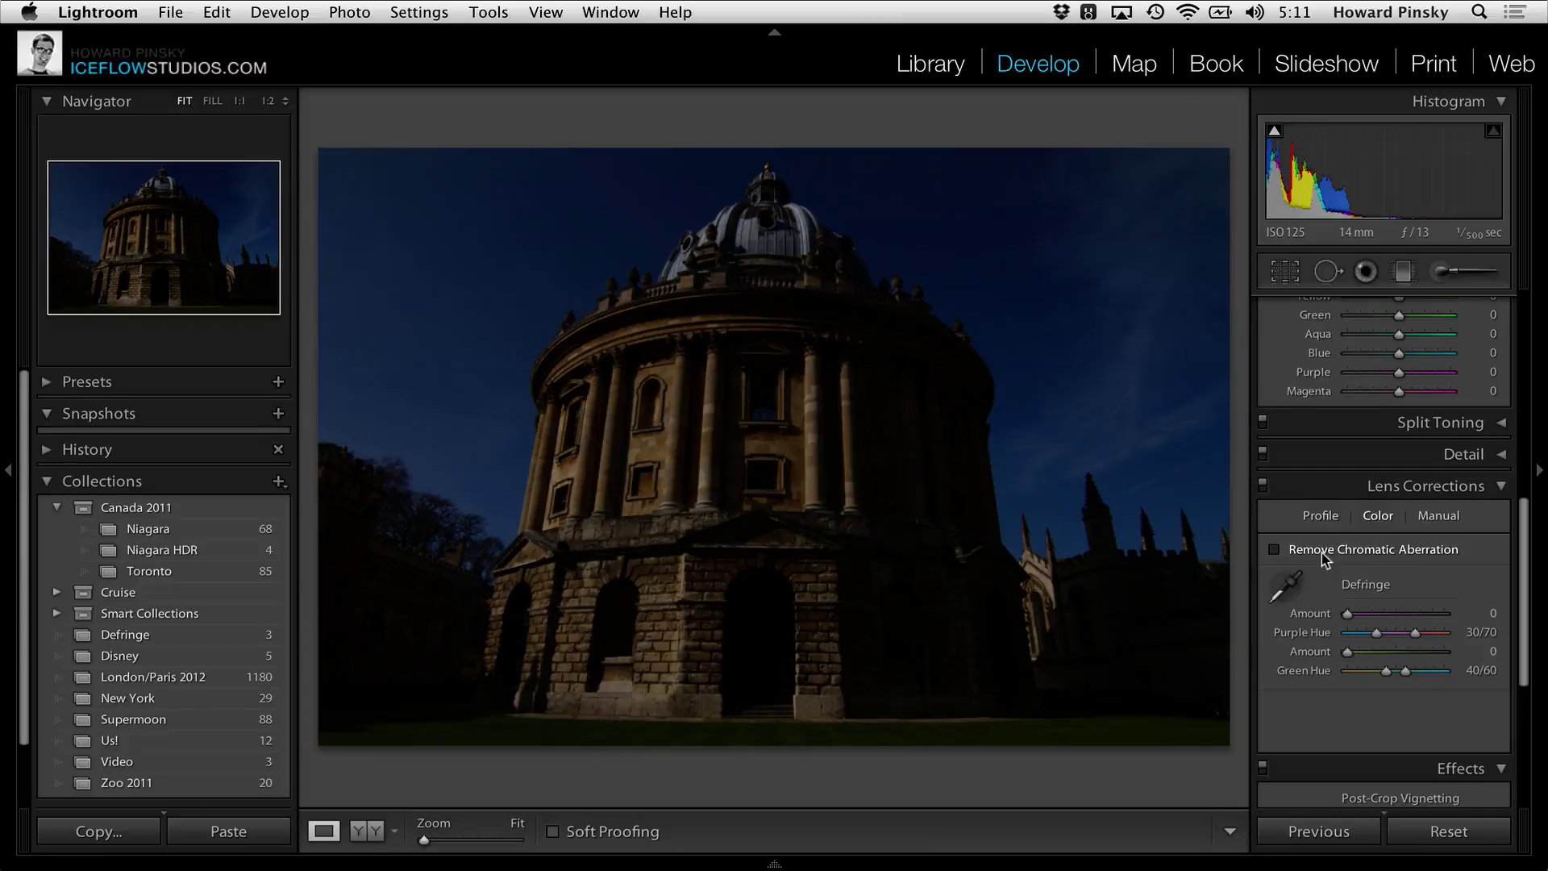
key(Right)
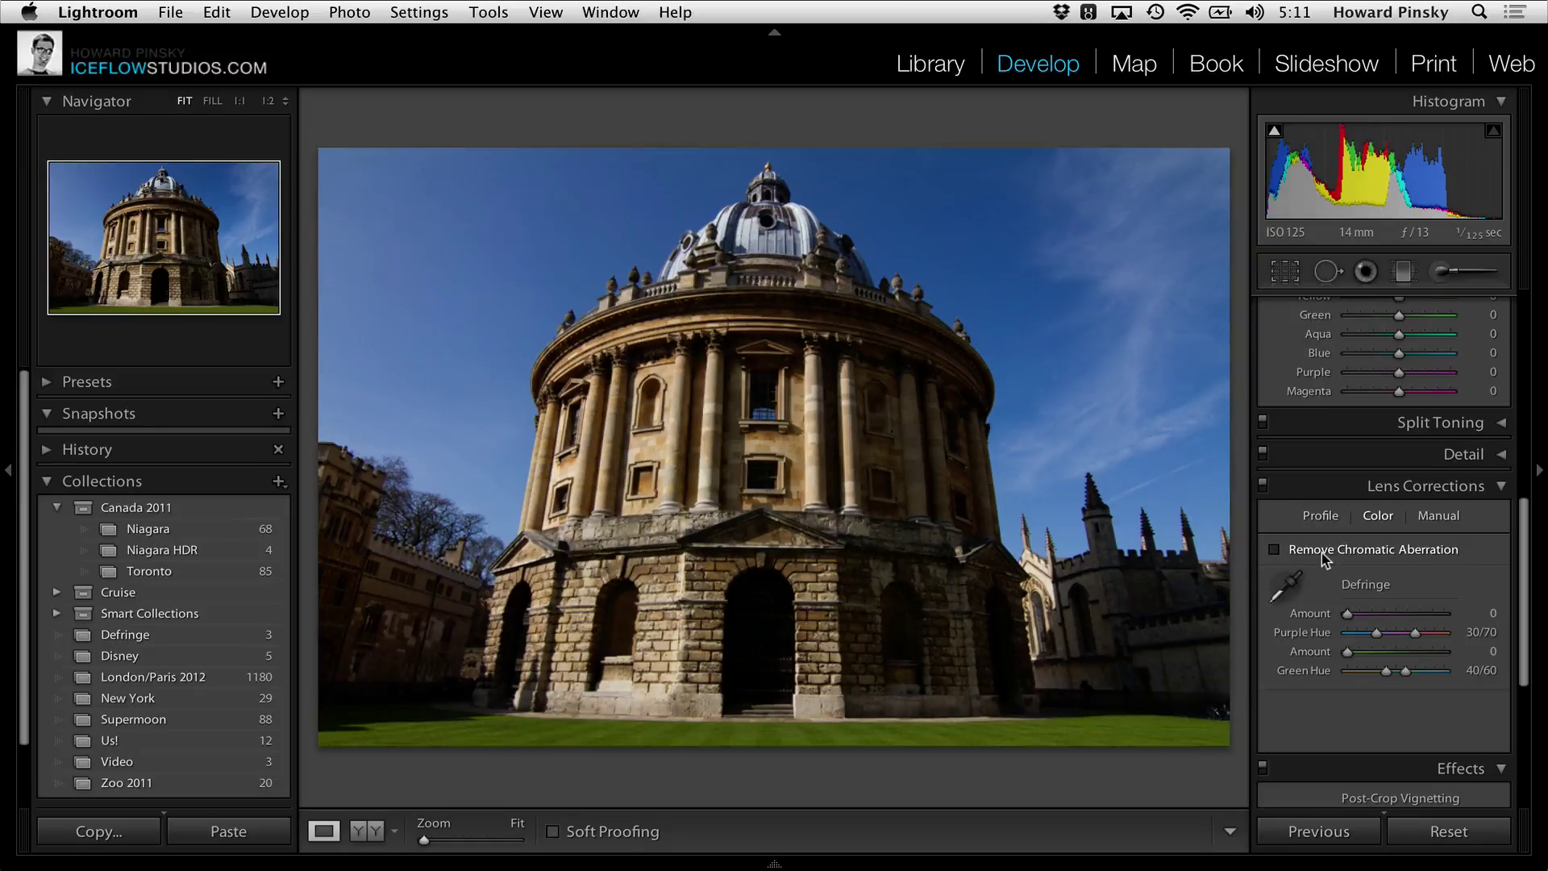
key(Left)
key(Left)
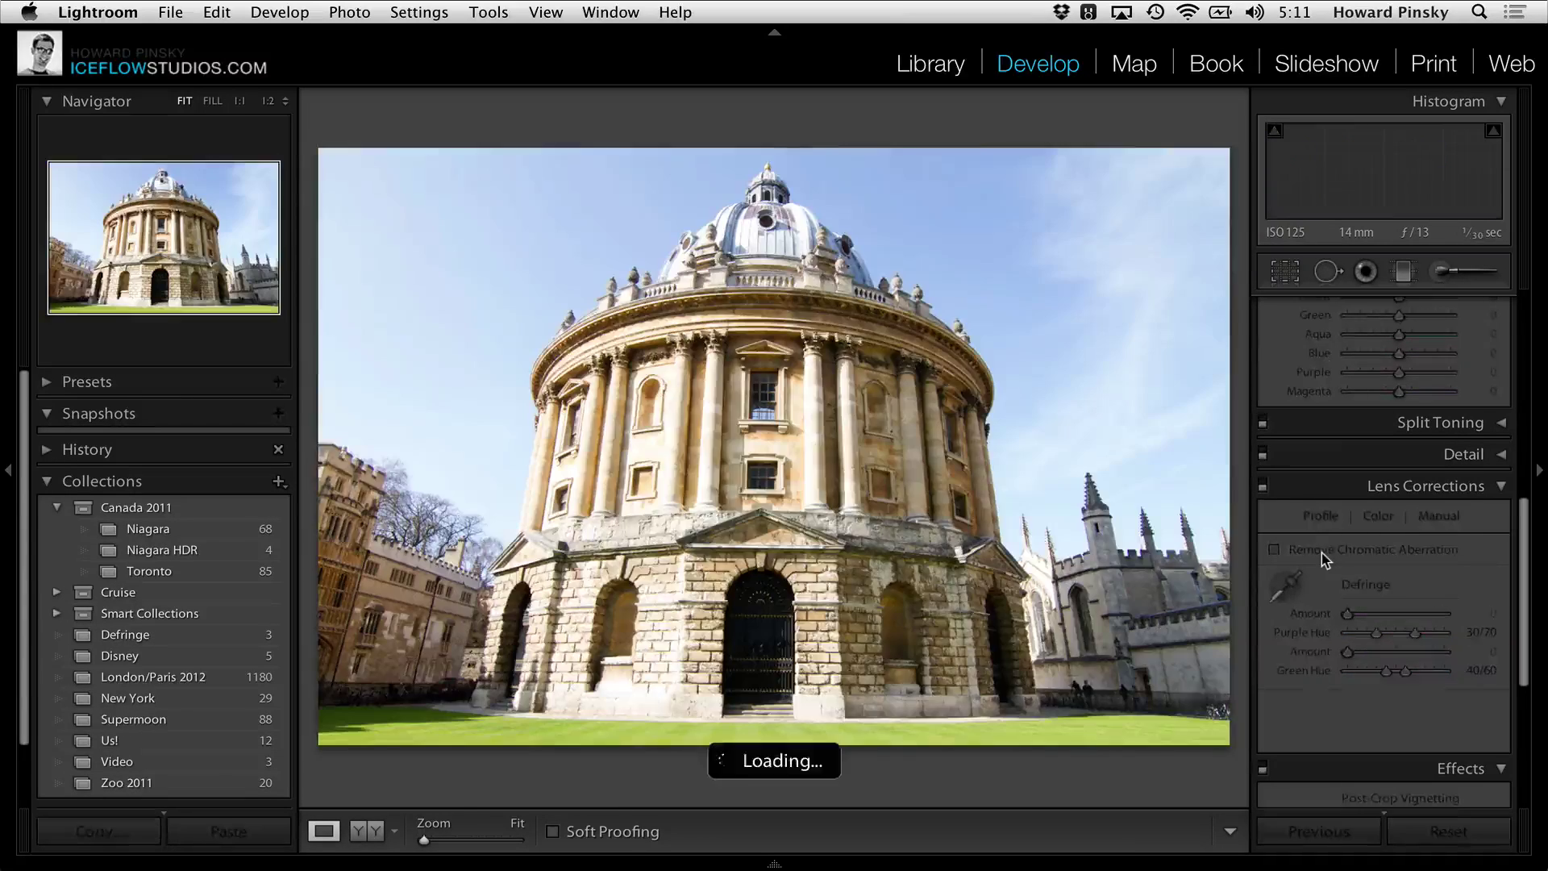